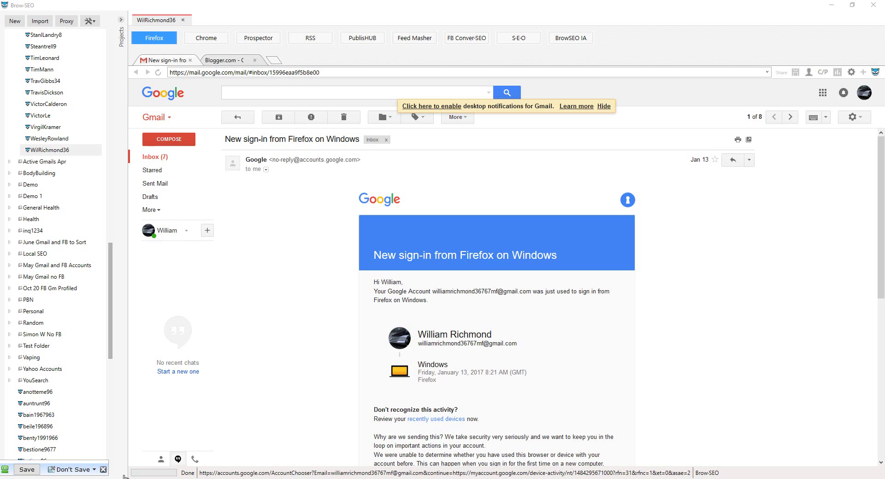
# - Dismiss the unsaved-changes bar and briefly view, then close, the Google account details popup
pyautogui.click(102, 470)
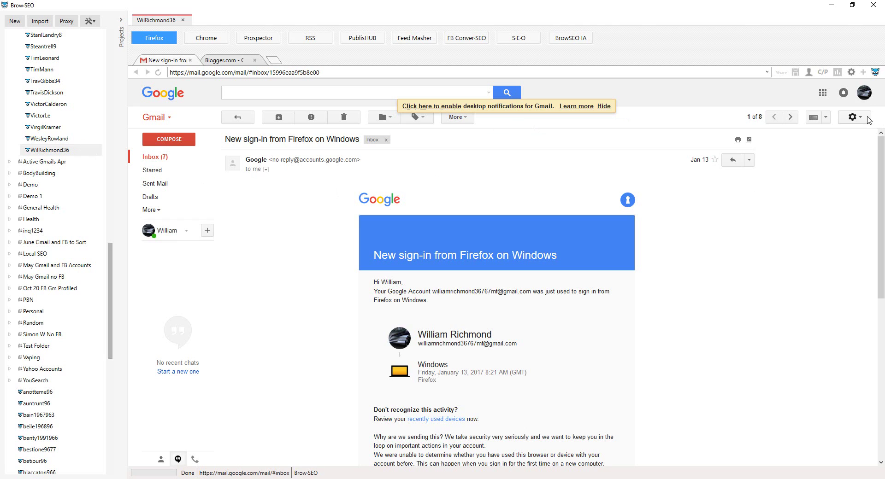
pyautogui.click(864, 98)
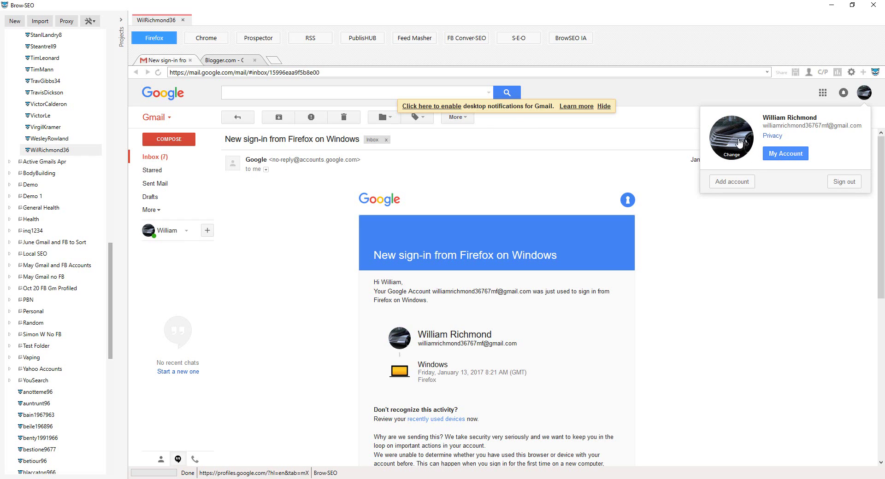
pyautogui.click(772, 88)
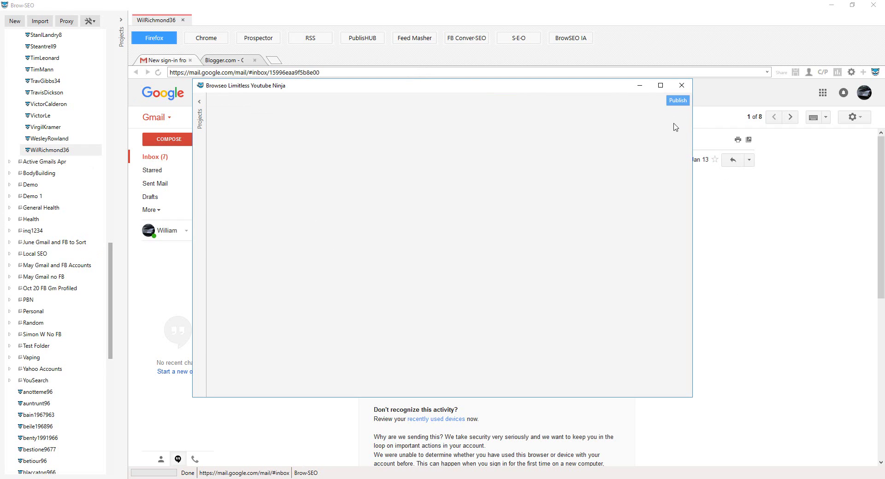
# - Maximize and restore the Ninja window, then expand the projects panel showing folders like Vaping and Health
pyautogui.click(663, 87)
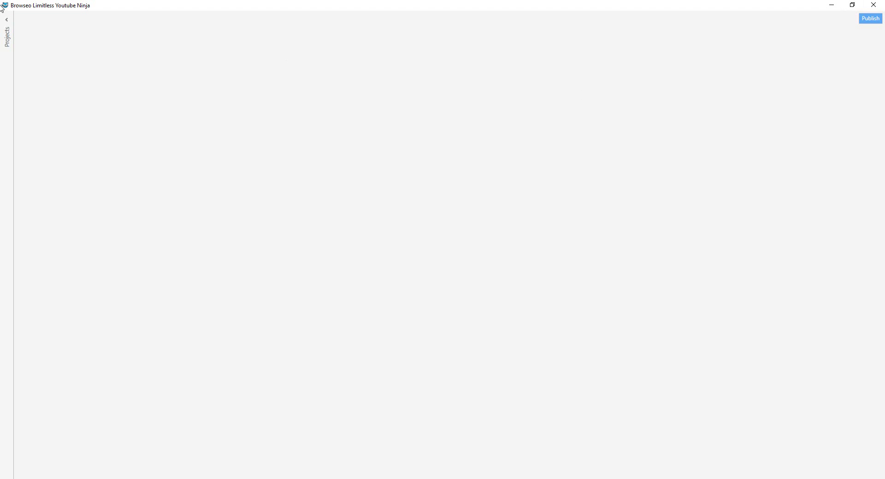
pyautogui.moveTo(107, 10); pyautogui.dragTo(302, 69)
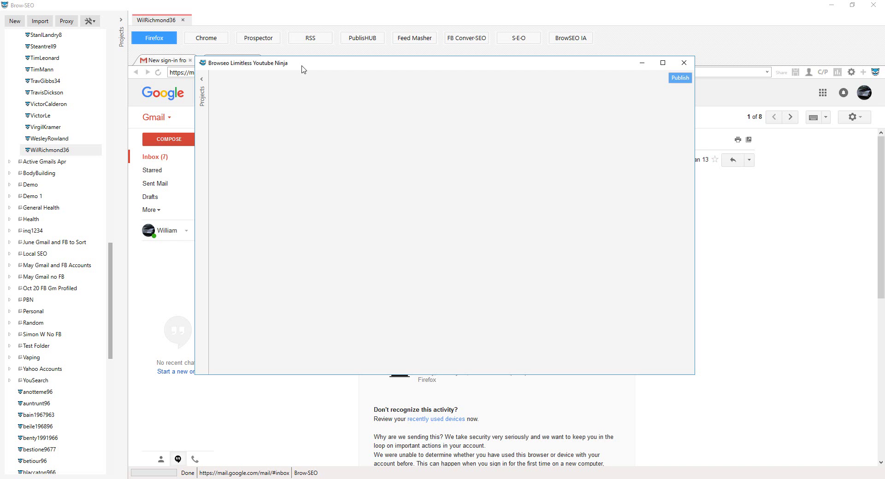
pyautogui.click(202, 80)
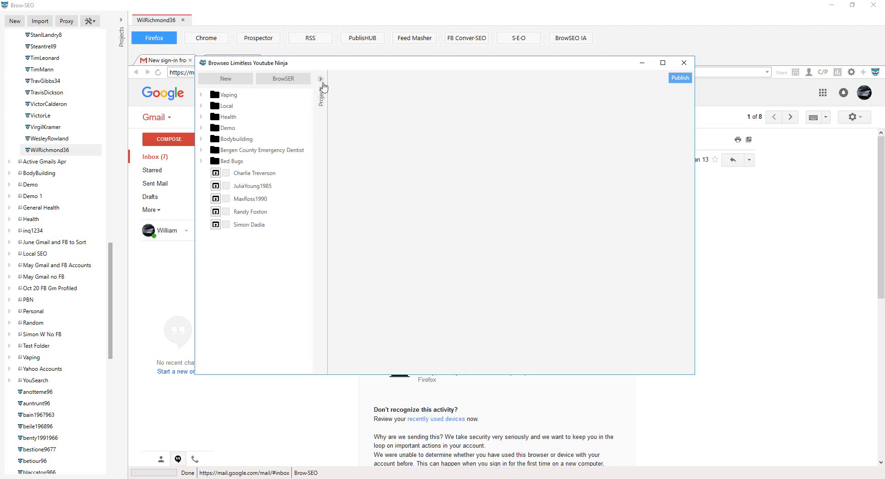
pyautogui.click(321, 79)
pyautogui.click(202, 81)
# - Start a new project and place its form beside the current BrowSEO profile's data
pyautogui.click(223, 79)
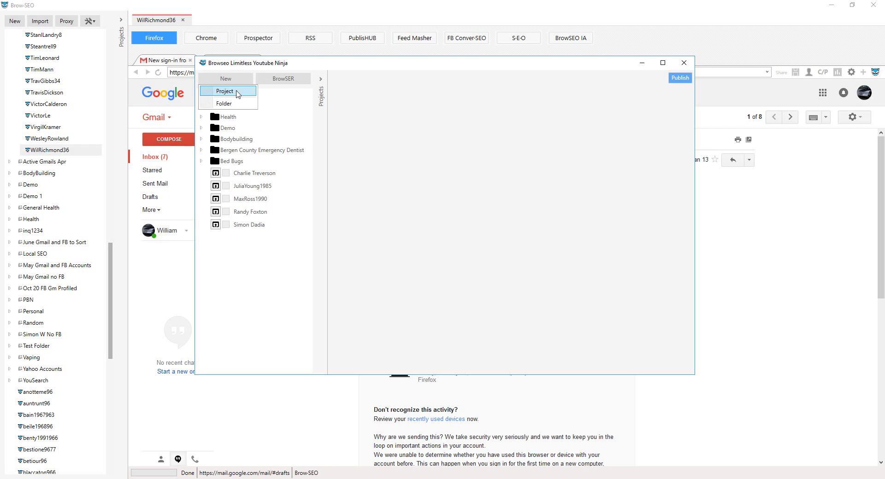
pyautogui.click(241, 96)
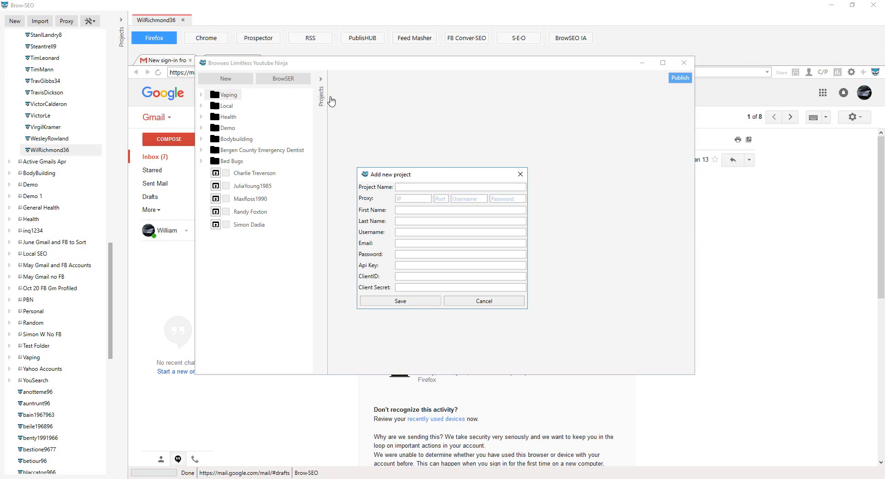
pyautogui.moveTo(459, 178); pyautogui.dragTo(283, 190)
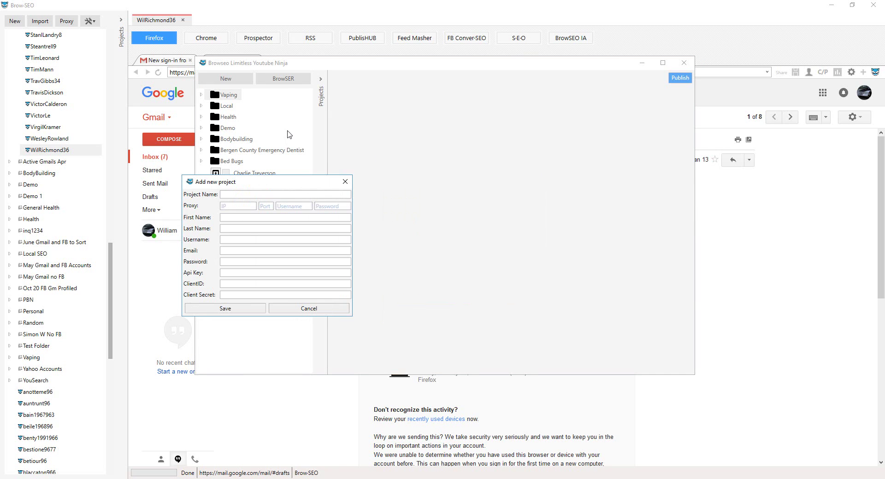
pyautogui.rightClick(66, 151)
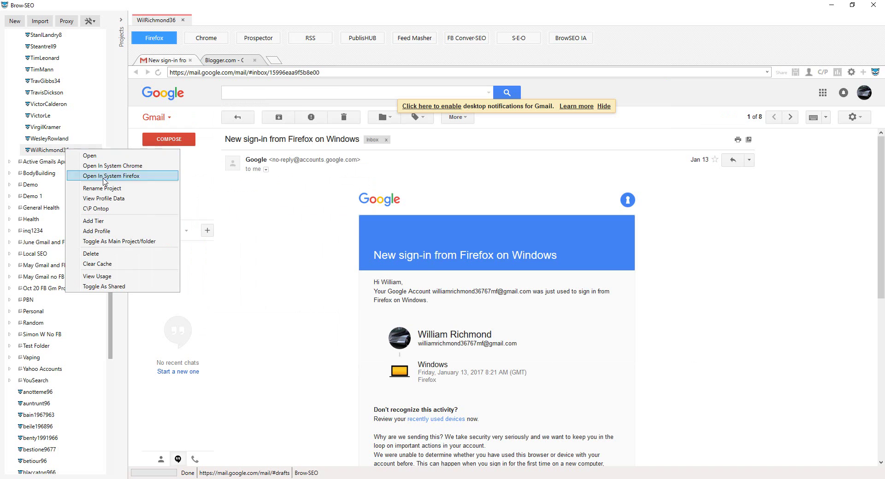
pyautogui.click(99, 199)
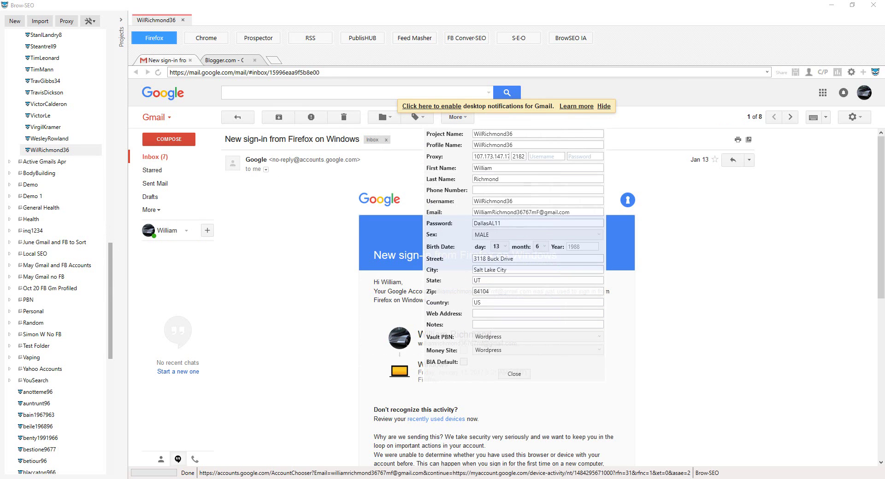
pyautogui.click(342, 440)
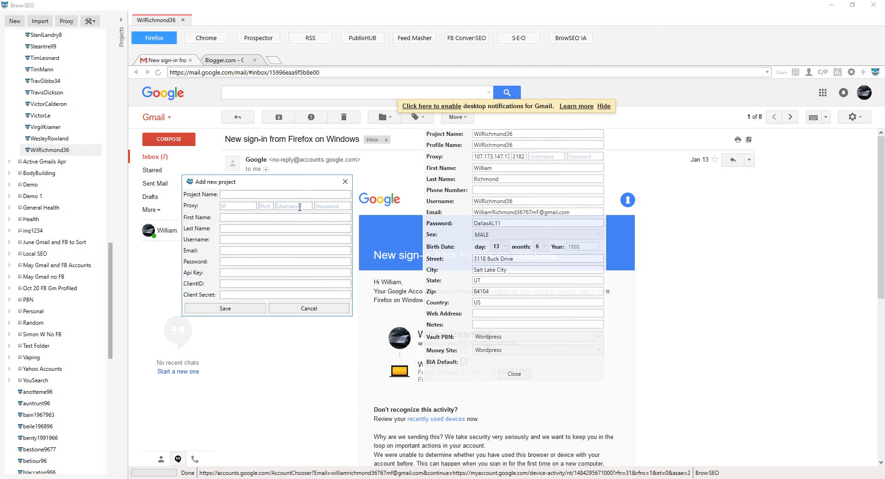
pyautogui.moveTo(300, 182); pyautogui.dragTo(367, 137)
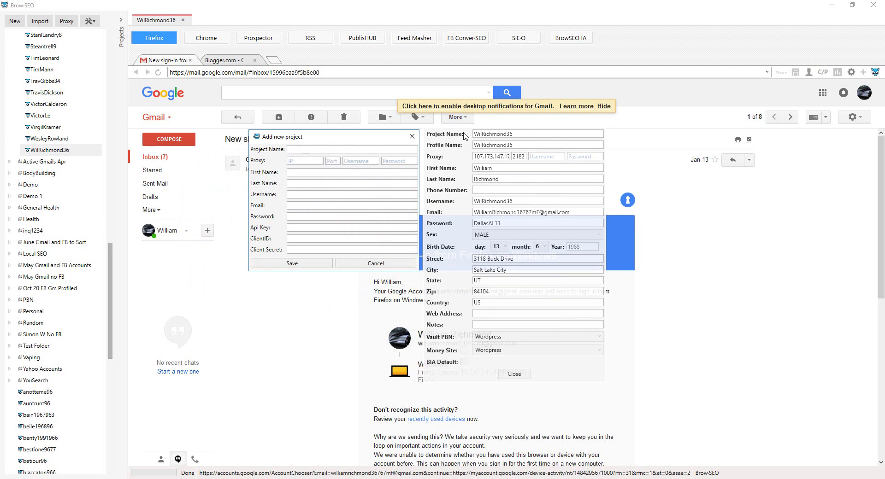
# - Copy the project name and proxy 107.173.147.174 port 2182 into the new project form
pyautogui.doubleClick(491, 133)
pyautogui.hotkey('ctrl', 'c')
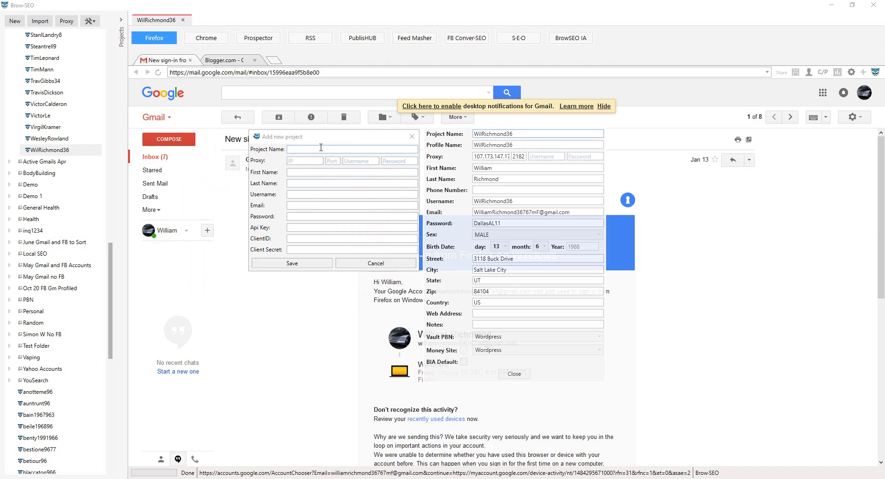
pyautogui.click(321, 149)
pyautogui.hotkey('ctrl', 'v')
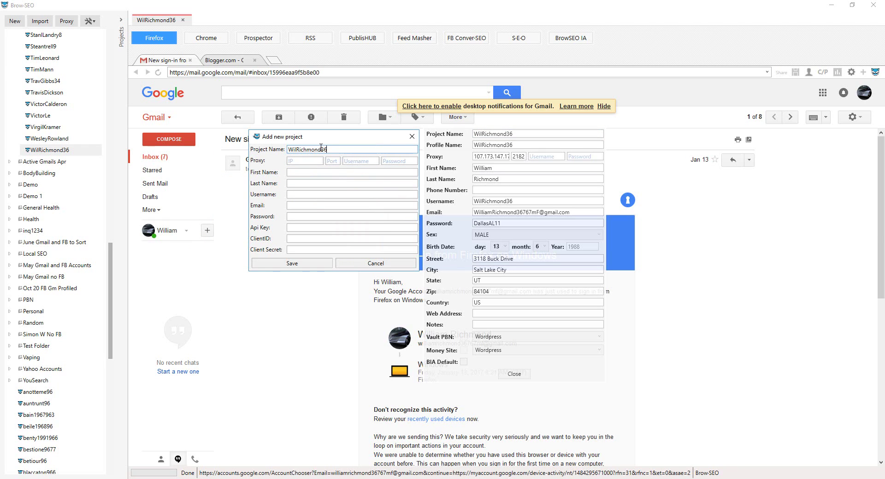
pyautogui.click(308, 161)
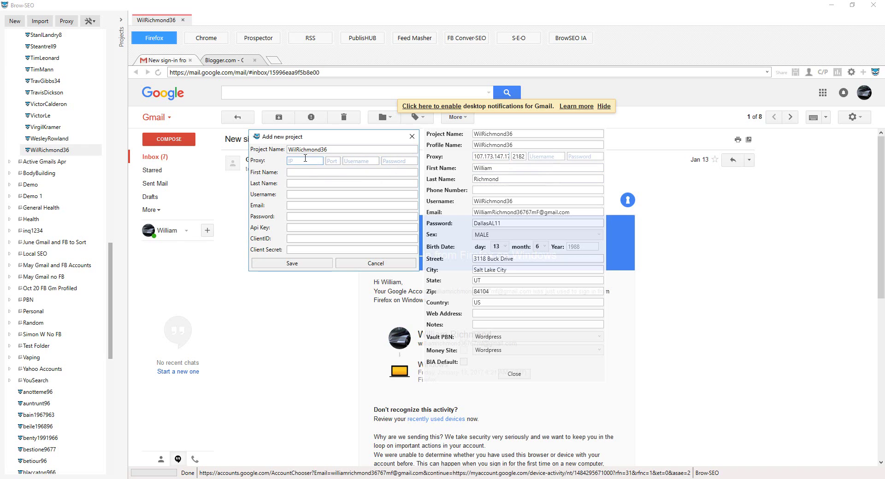
pyautogui.write('107.173.147.174')
pyautogui.click(518, 157)
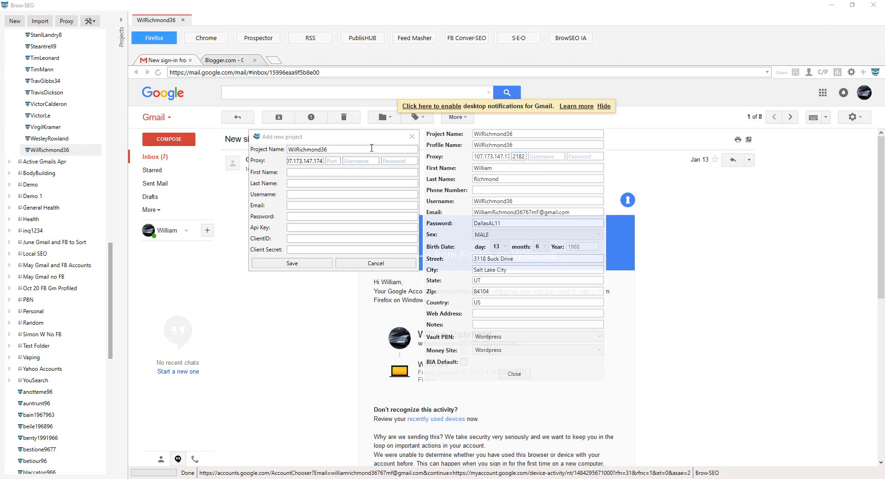
pyautogui.click(332, 161)
pyautogui.write('2182')
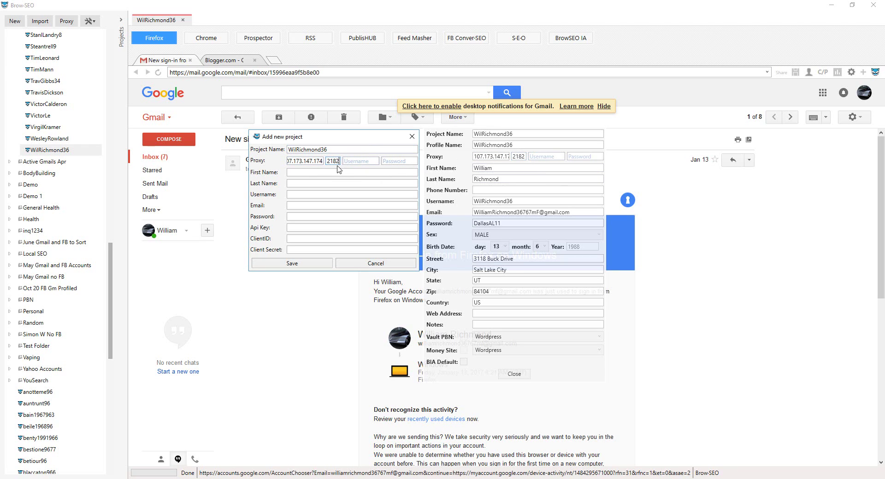
# - Copy the profile's first name, last name and username into the new project
pyautogui.click(478, 169)
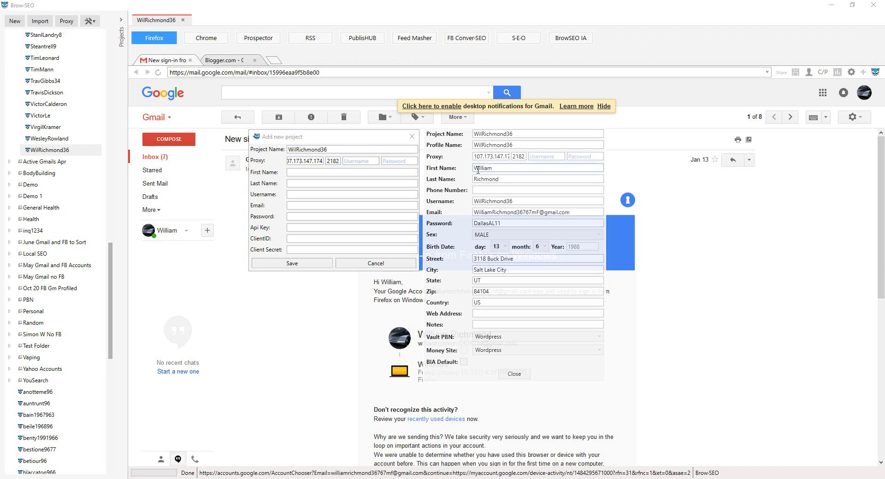
pyautogui.click(396, 172)
pyautogui.click(477, 179)
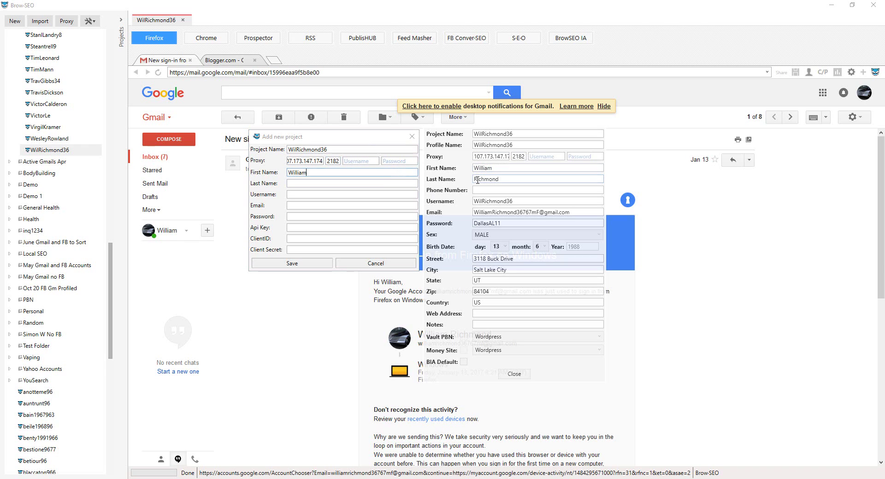
pyautogui.click(376, 184)
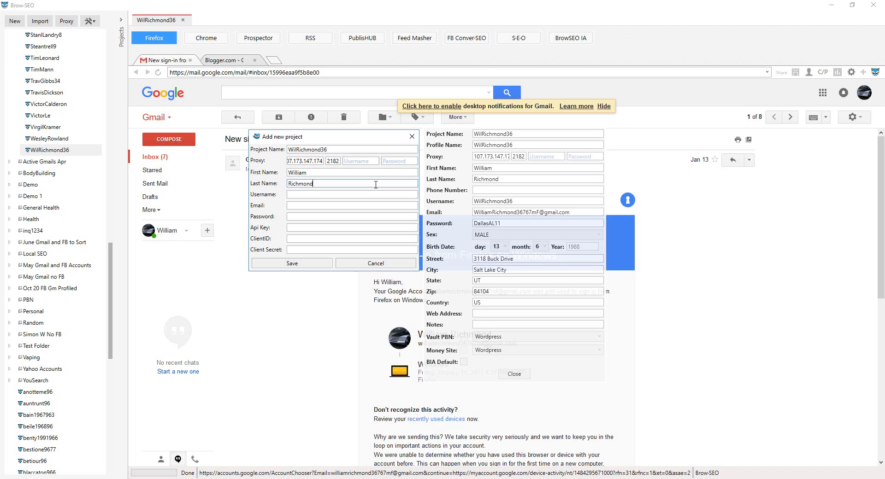
pyautogui.click(500, 202)
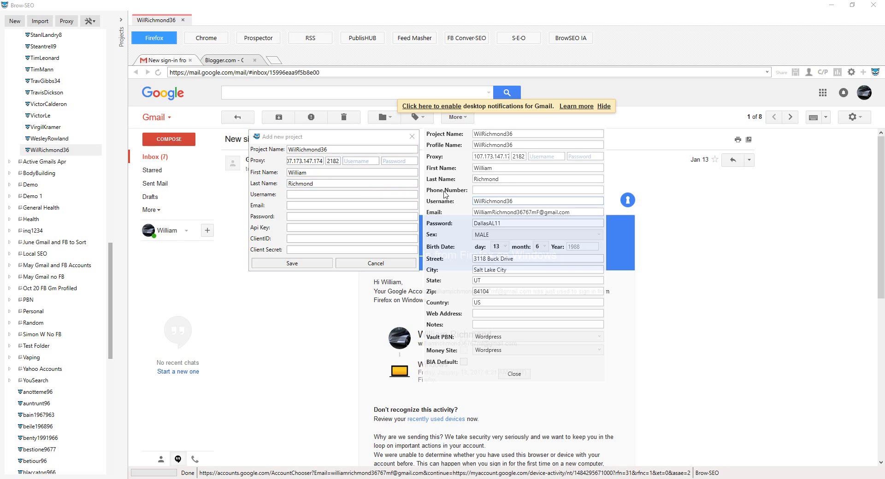
pyautogui.click(387, 194)
pyautogui.hotkey('ctrl', 'v')
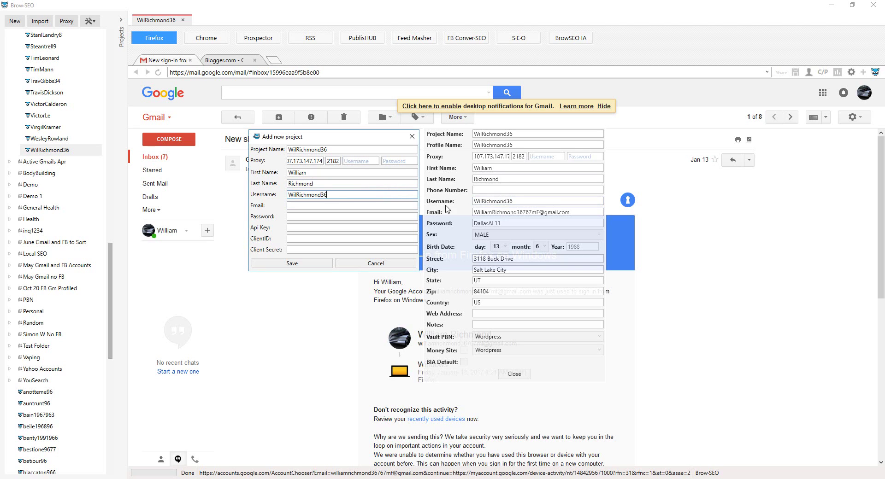
# - Paste the account email and password, save the project, and close the profile panel
pyautogui.click(500, 211)
pyautogui.hotkey('ctrl', 'c')
pyautogui.click(320, 206)
pyautogui.hotkey('ctrl', 'v')
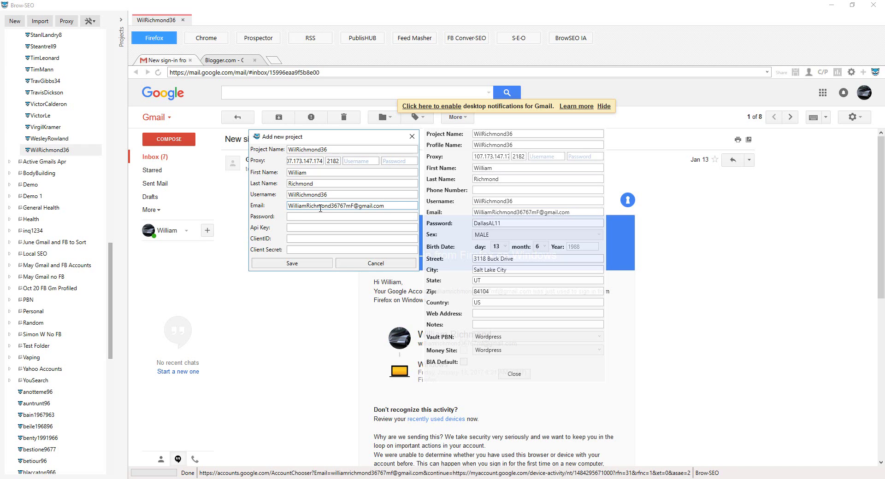
pyautogui.click(483, 224)
pyautogui.hotkey('ctrl', 'c')
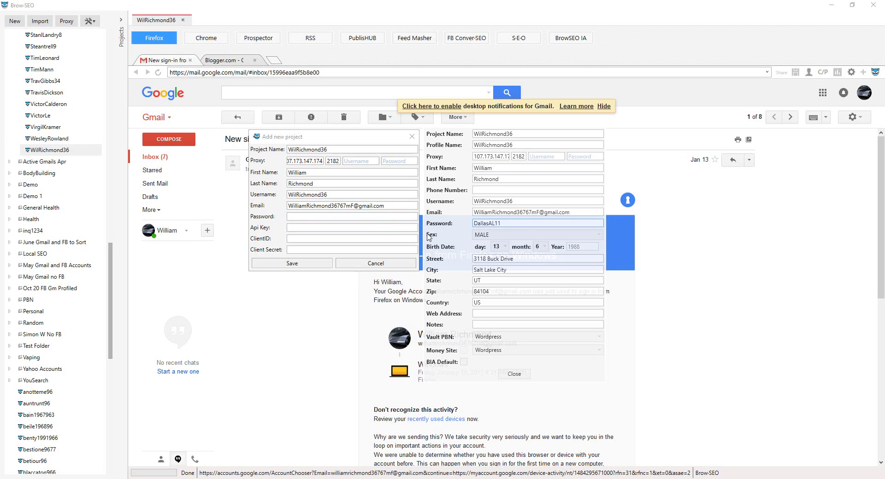
pyautogui.click(349, 216)
pyautogui.hotkey('ctrl', 'v')
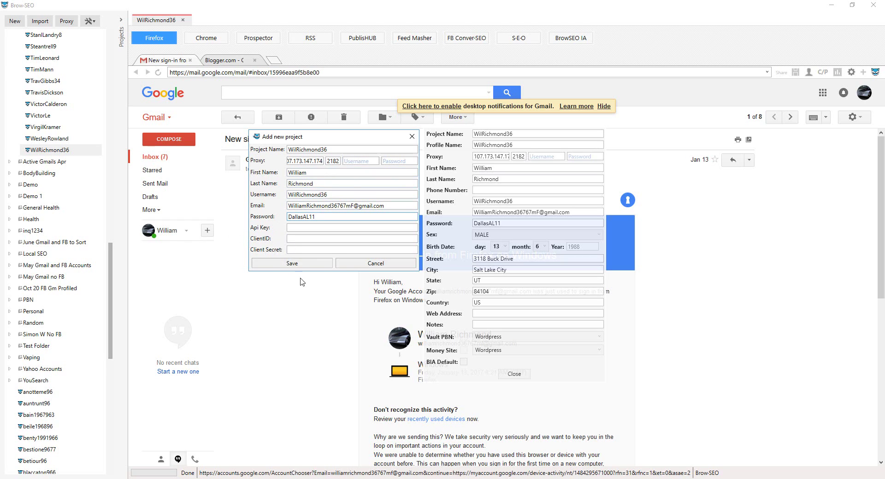
pyautogui.click(293, 264)
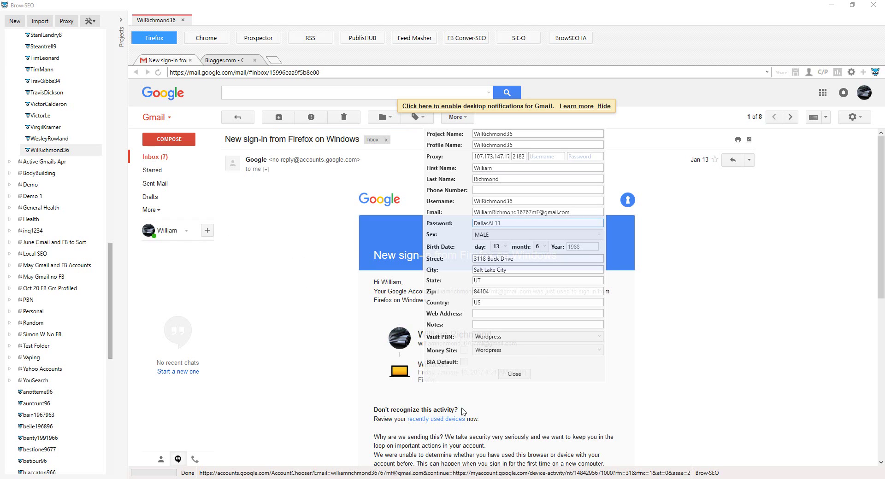
pyautogui.click(514, 375)
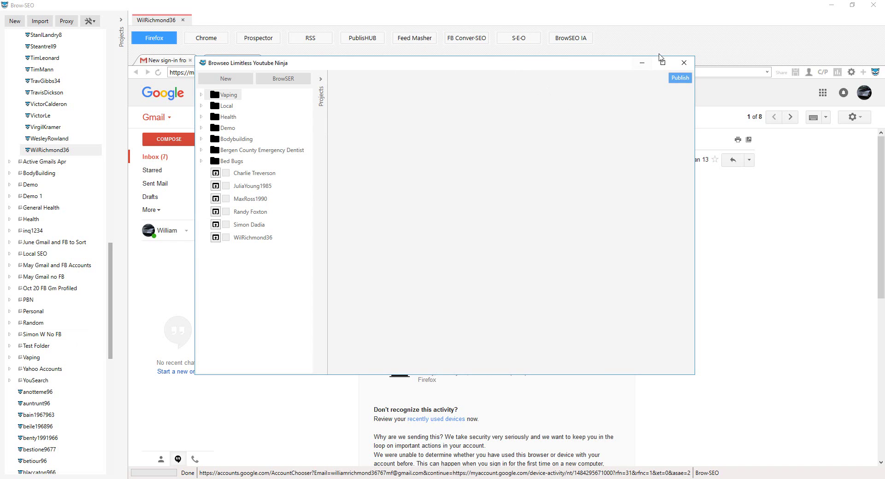
# - Maximize the Ninja window and open the new project's browser tab on the Google homepage
pyautogui.click(663, 63)
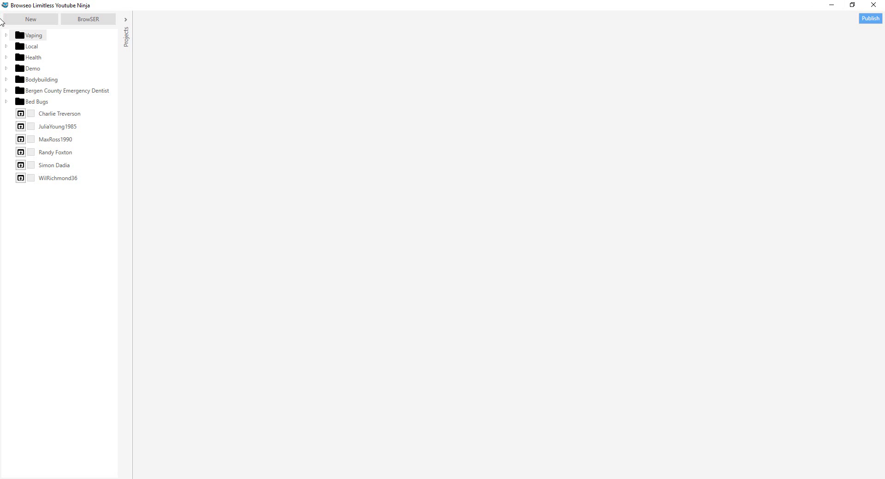
pyautogui.click(56, 183)
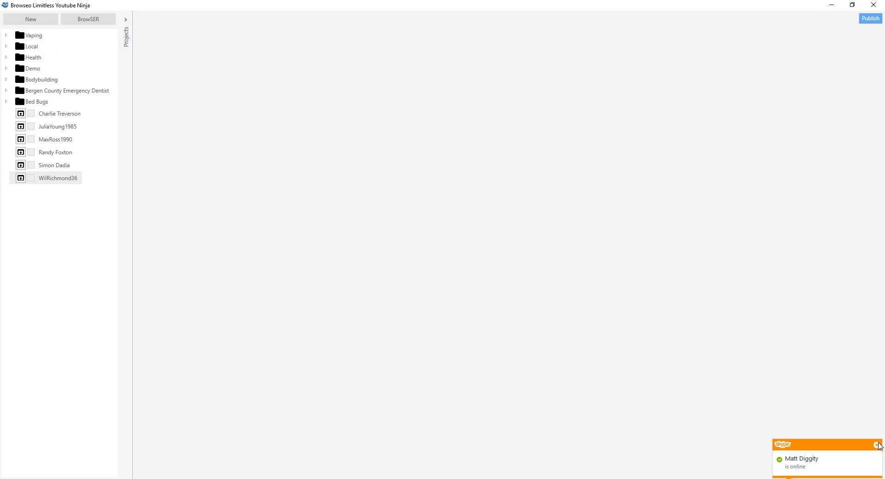
pyautogui.click(875, 444)
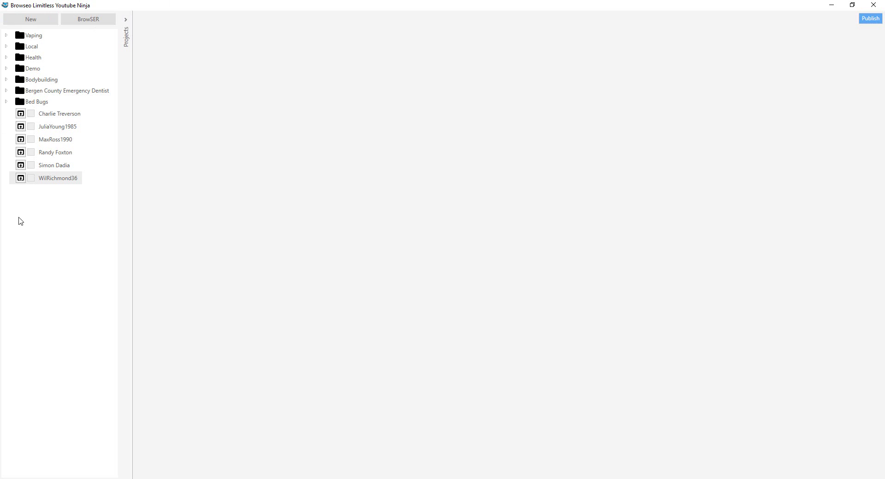
pyautogui.click(20, 178)
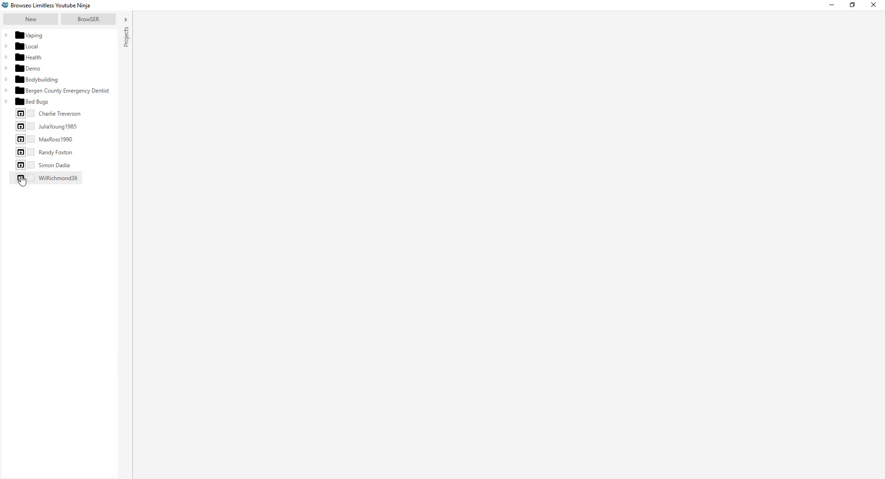
pyautogui.click(84, 21)
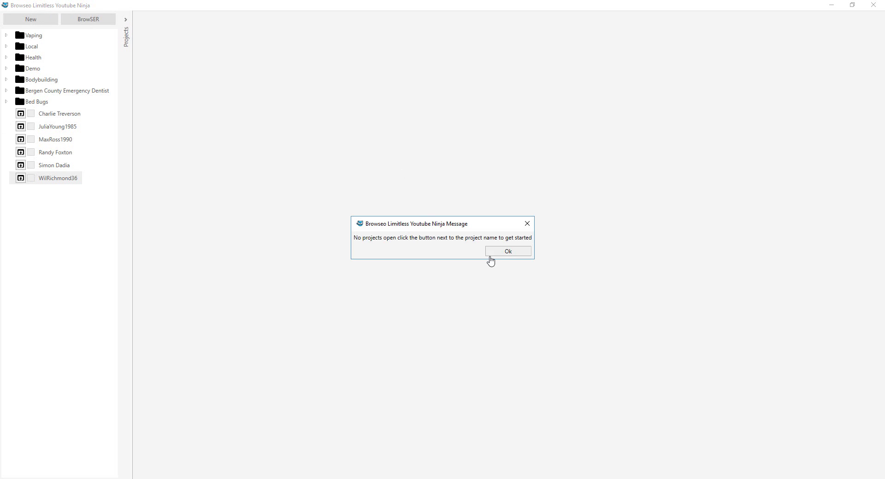
pyautogui.click(498, 253)
pyautogui.click(21, 178)
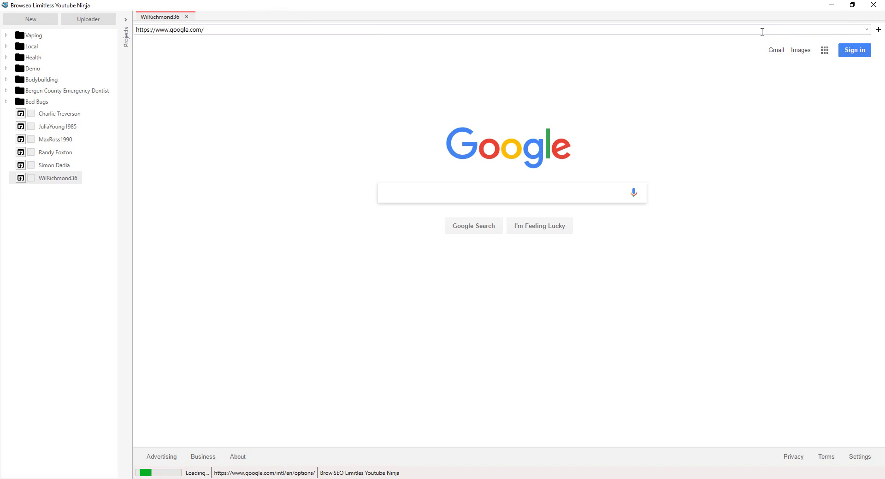
# - Show the bookmarks panel and go to Google's sign-in page in the project browser
pyautogui.click(878, 30)
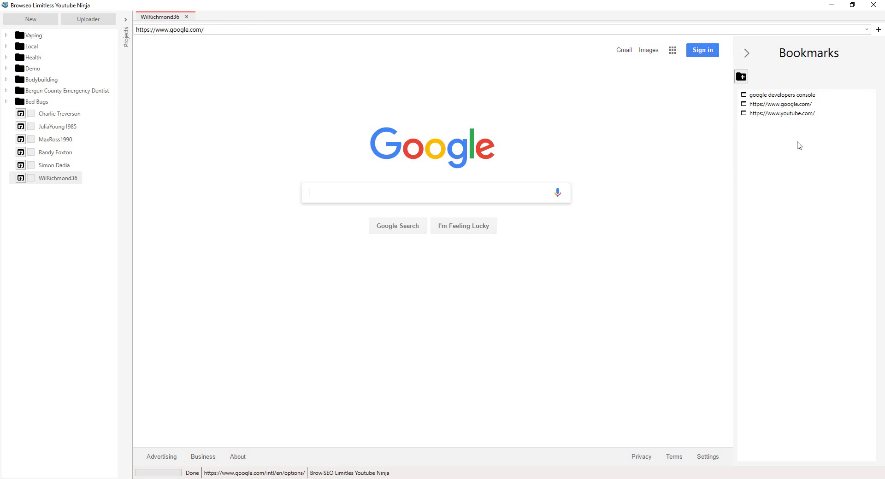
pyautogui.click(706, 53)
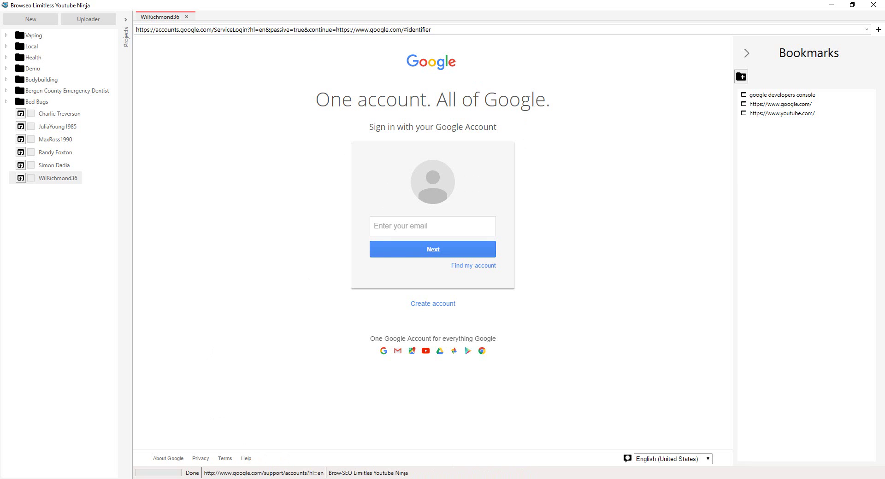
# - Show the project's details on top and submit its saved email on Google's sign-in page
pyautogui.moveTo(284, 477)
pyautogui.click(283, 449)
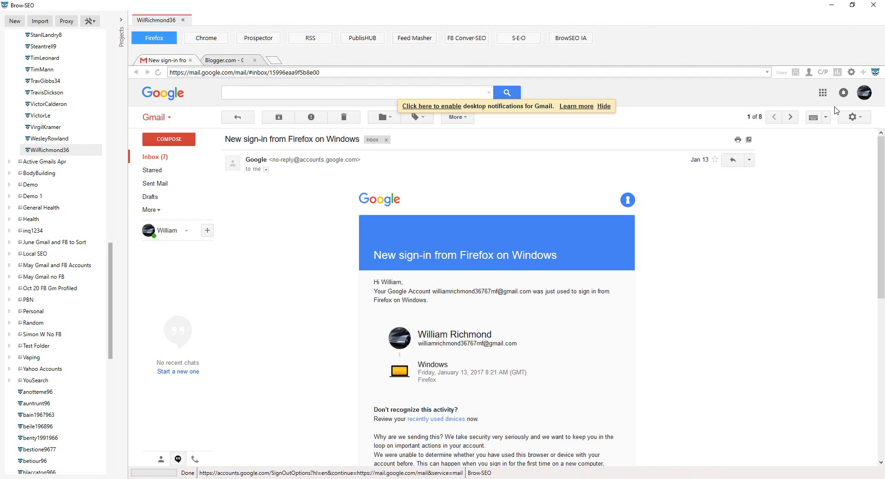
pyautogui.hotkey('alt', 'Tab')
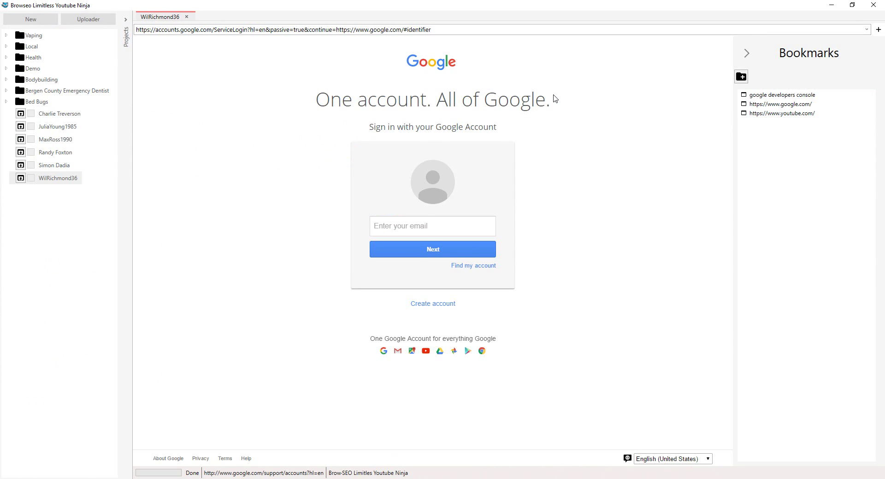
pyautogui.rightClick(45, 176)
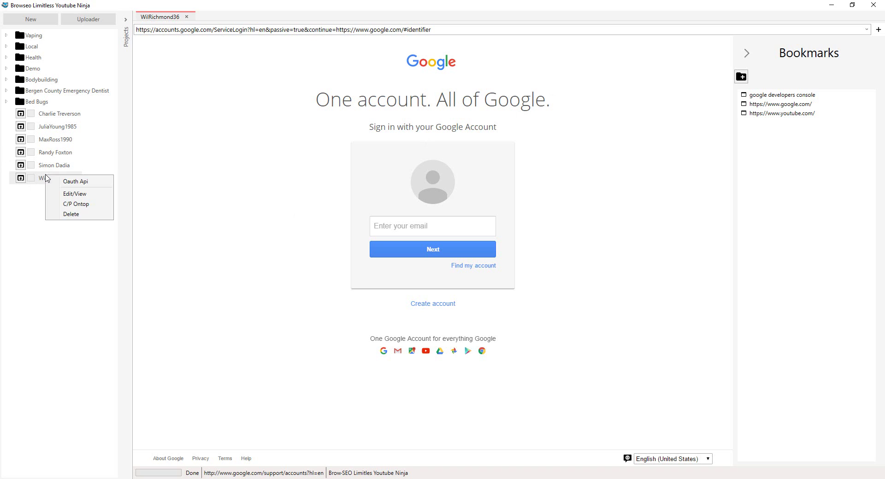
pyautogui.click(63, 205)
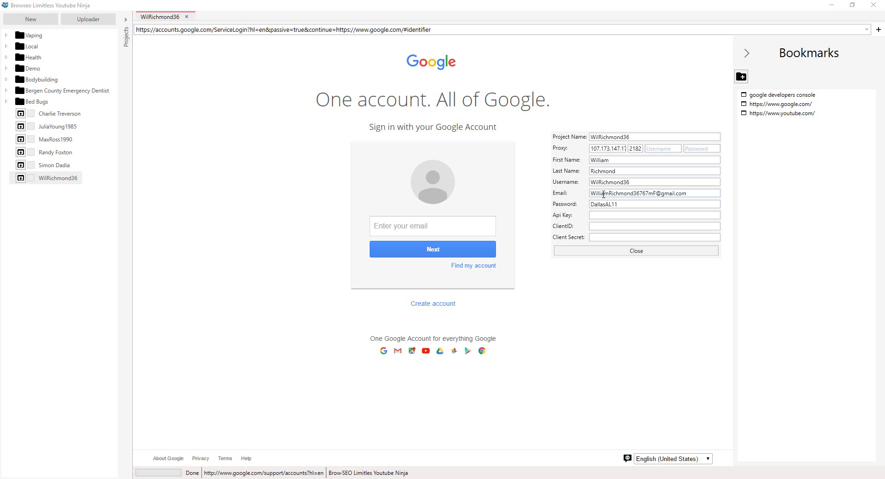
pyautogui.tripleClick(606, 193)
pyautogui.moveTo(606, 193); pyautogui.dragTo(417, 233)
pyautogui.click(415, 247)
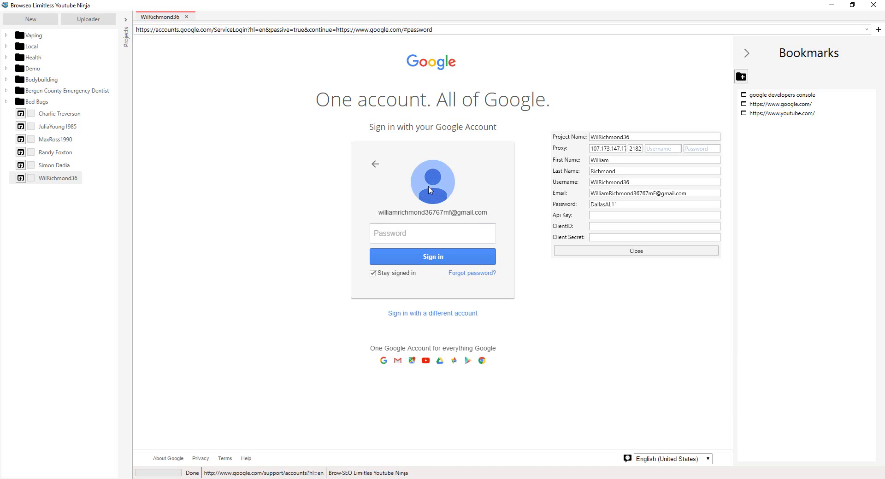
# - Copy the project's saved password into Google's Password box
pyautogui.tripleClick(597, 205)
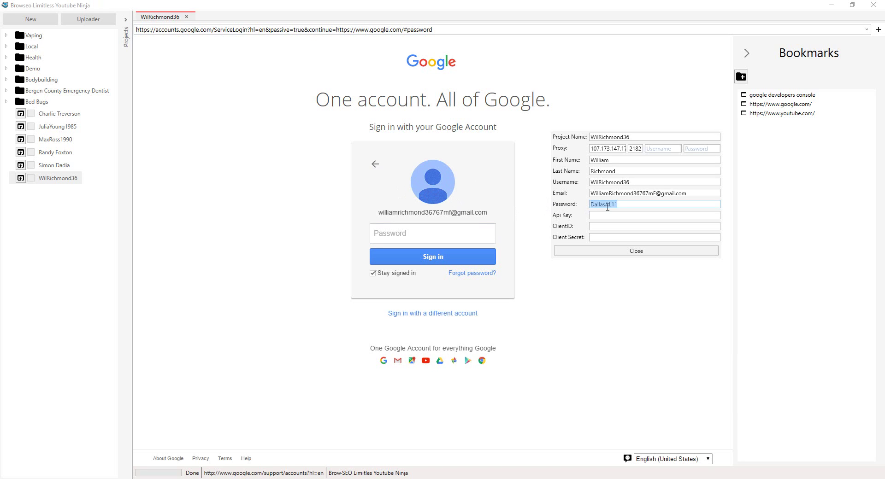
pyautogui.moveTo(597, 204); pyautogui.dragTo(522, 227)
pyautogui.click(412, 232)
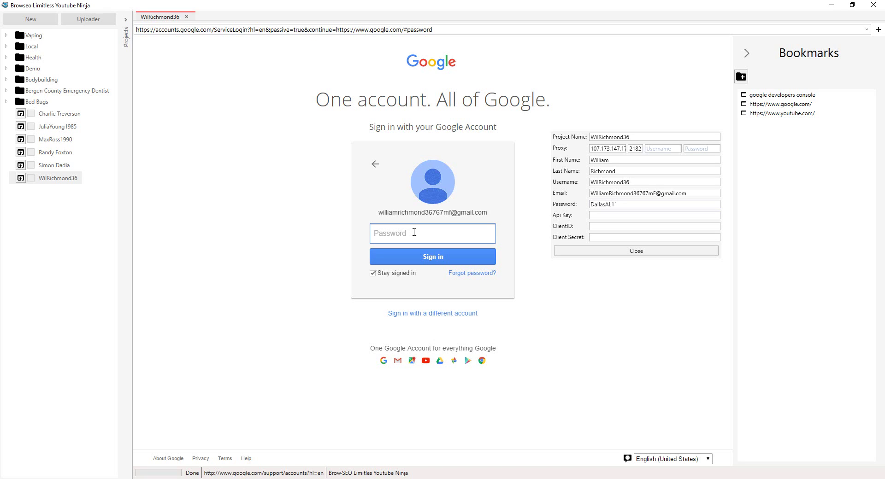
pyautogui.hotkey('ctrl', 'v')
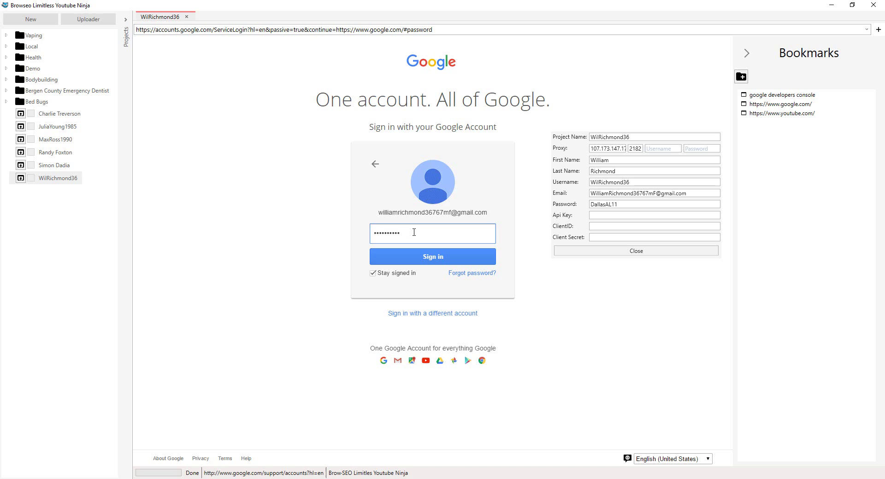
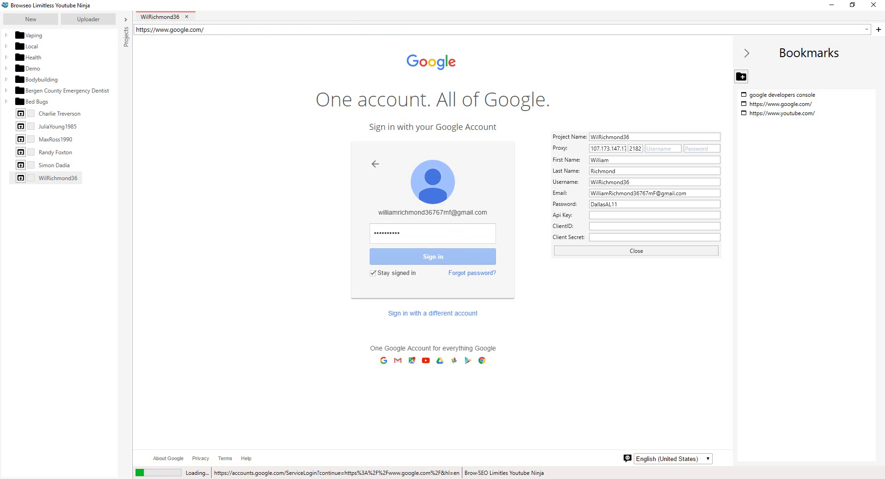
# - Close the Browseo project panel and open the YouTube Data API v3 overview in Google Developers Console
pyautogui.rightClick(609, 321)
pyautogui.click(638, 251)
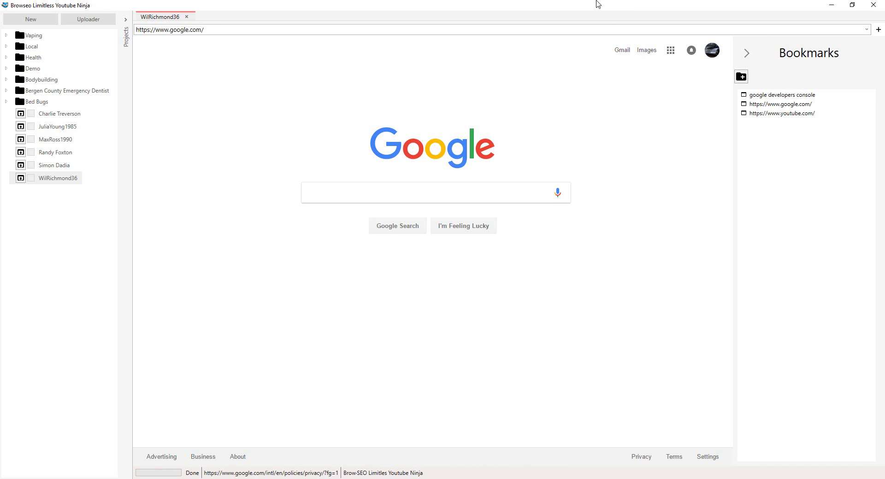
pyautogui.click(820, 96)
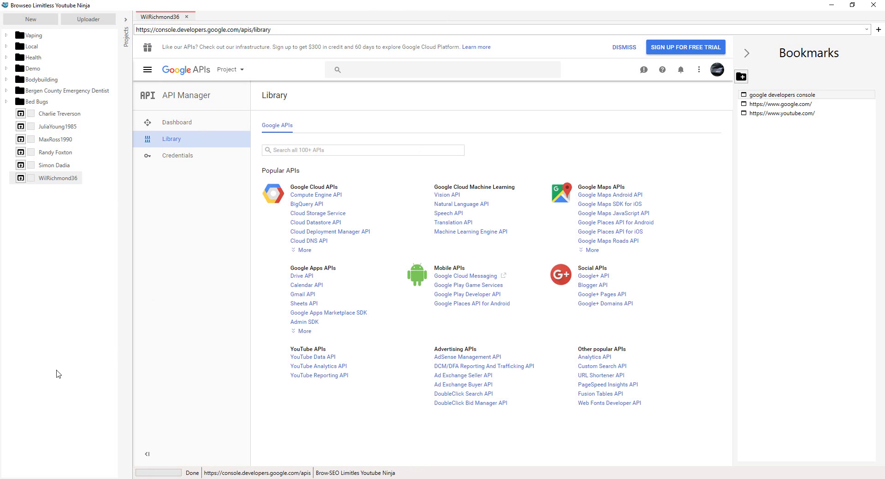
pyautogui.click(312, 359)
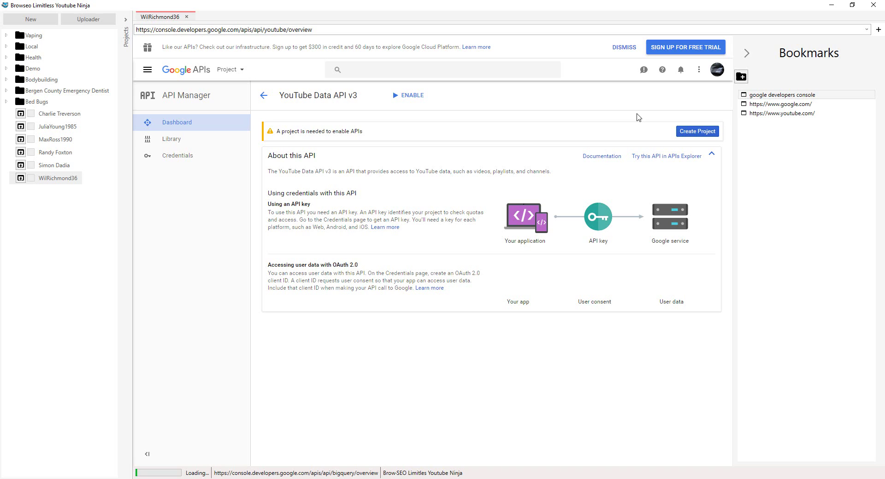
# - Create a project named willrich, opting into email updates and accepting the terms of service
pyautogui.click(699, 134)
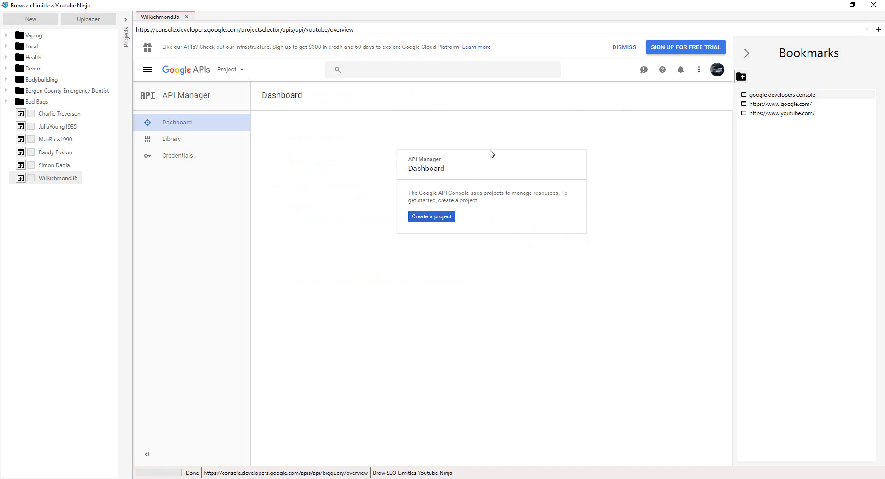
pyautogui.click(426, 217)
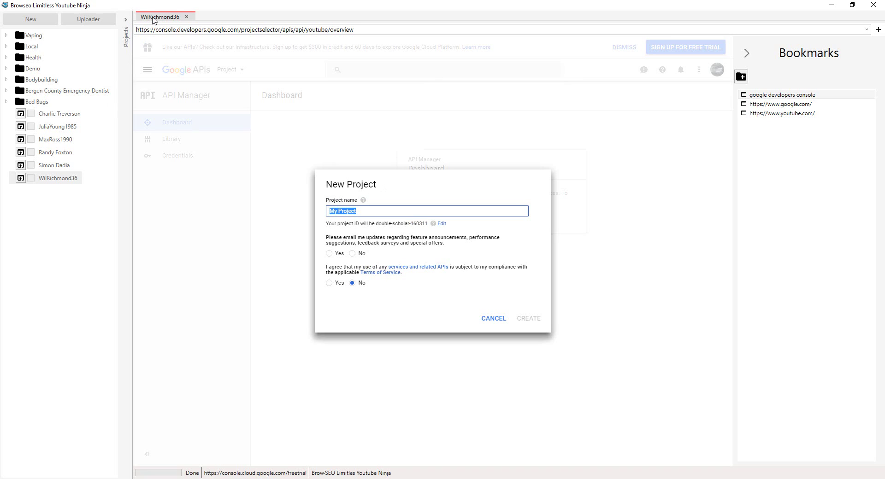
pyautogui.write('willrich')
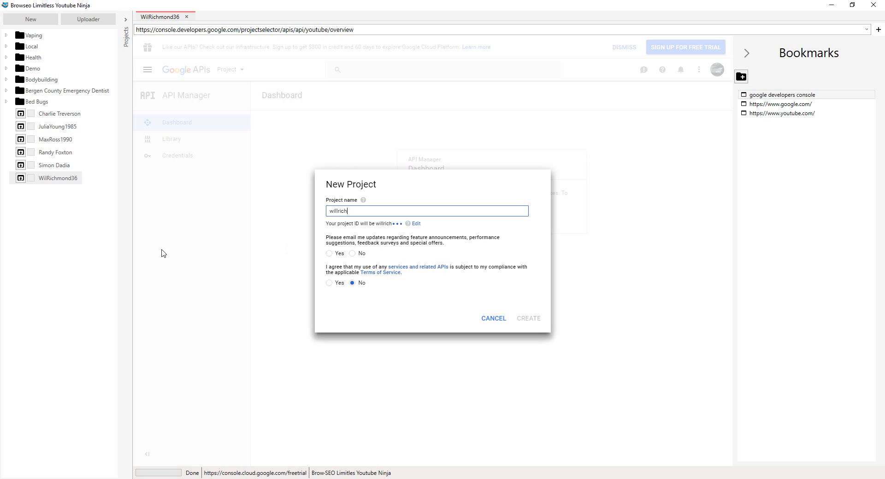
pyautogui.click(329, 253)
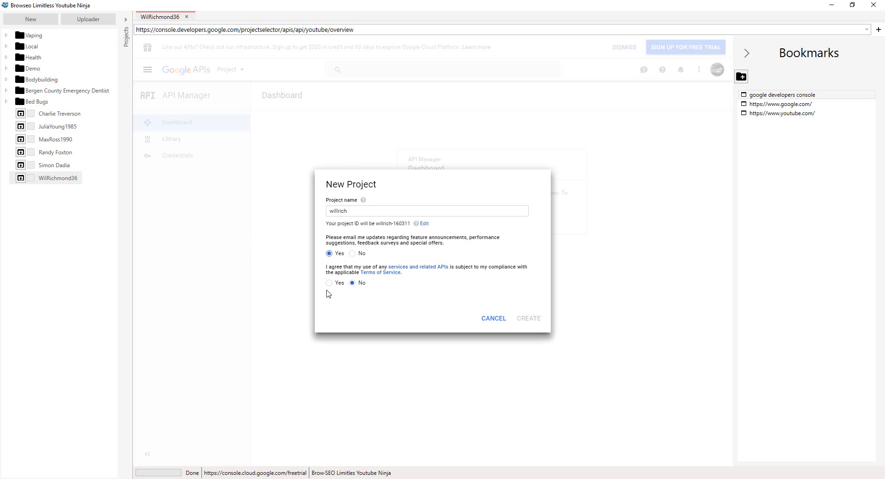
pyautogui.click(329, 283)
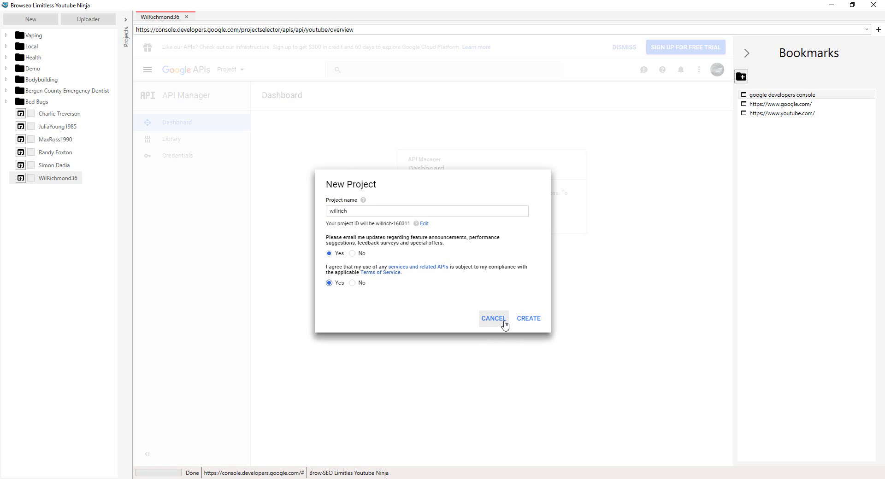
pyautogui.click(537, 317)
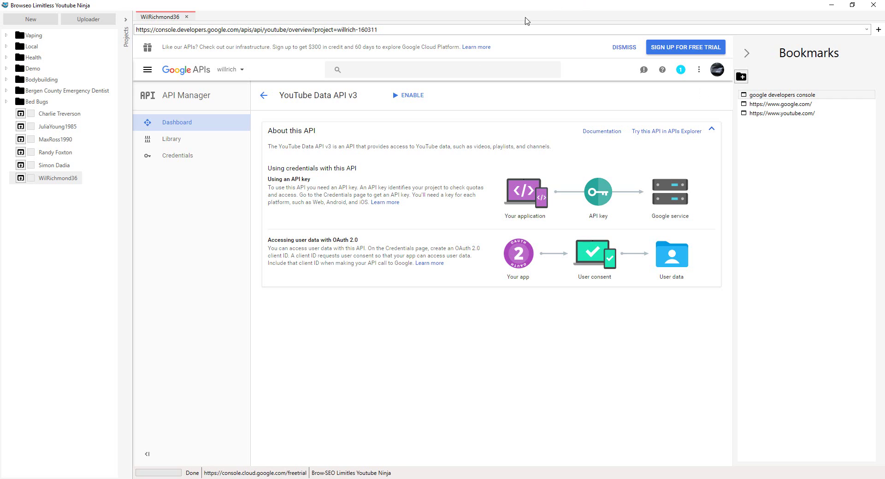
# - Turn on YouTube Data API v3 from the top of its overview page
pyautogui.click(402, 97)
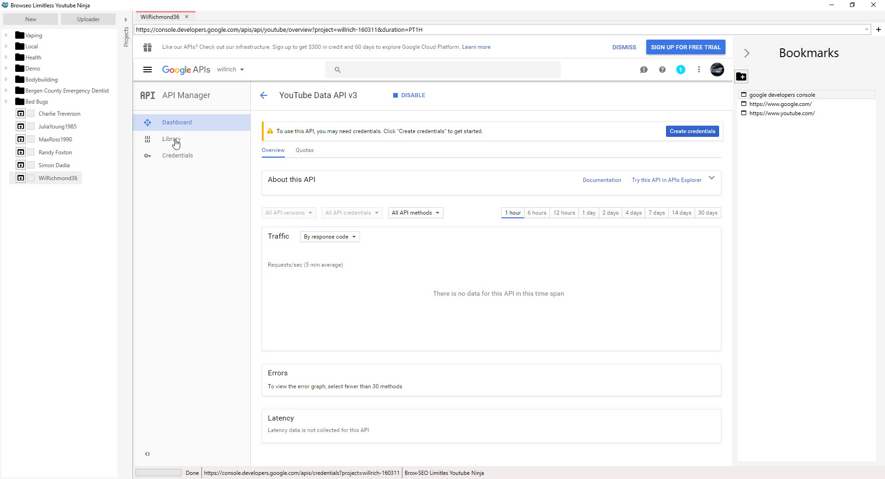
# - Save the OAuth consent screen with product name willsyt and show the Create credentials options
pyautogui.click(181, 160)
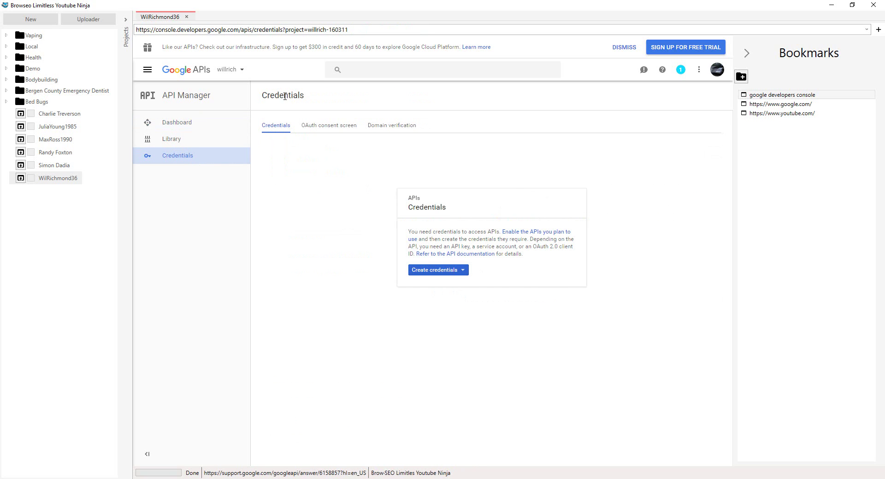
pyautogui.click(327, 127)
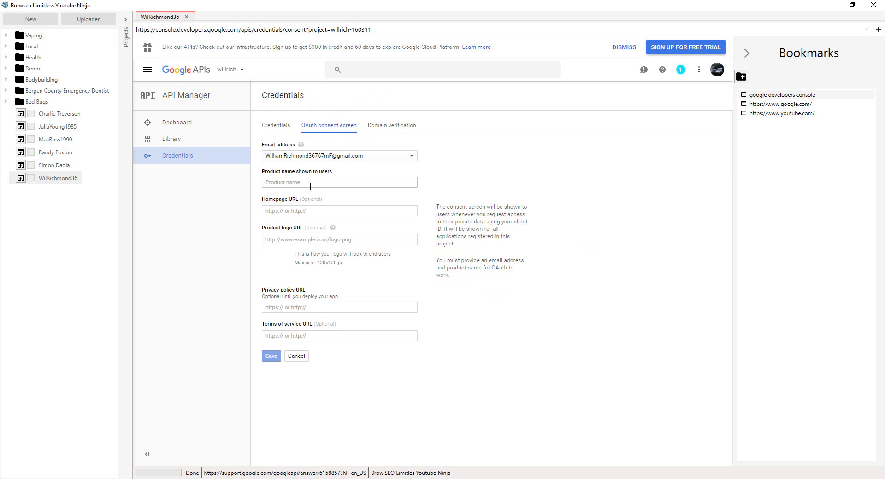
pyautogui.click(310, 186)
pyautogui.write('willsyt')
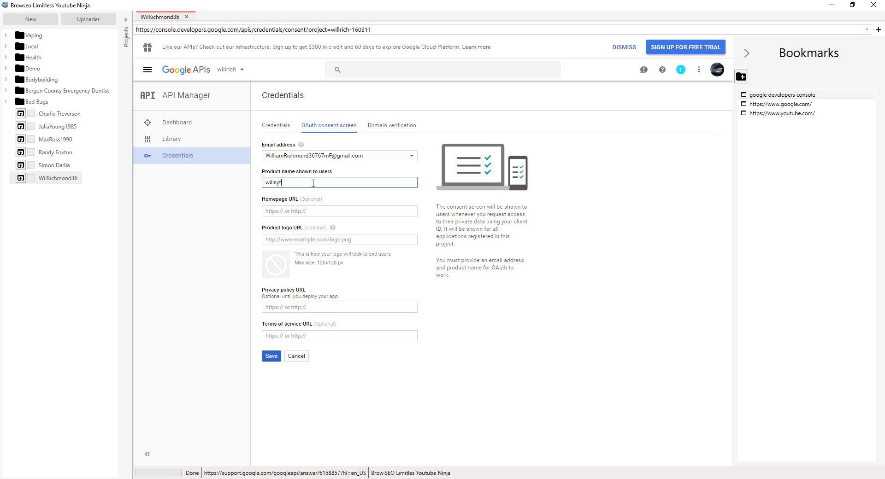
pyautogui.click(272, 355)
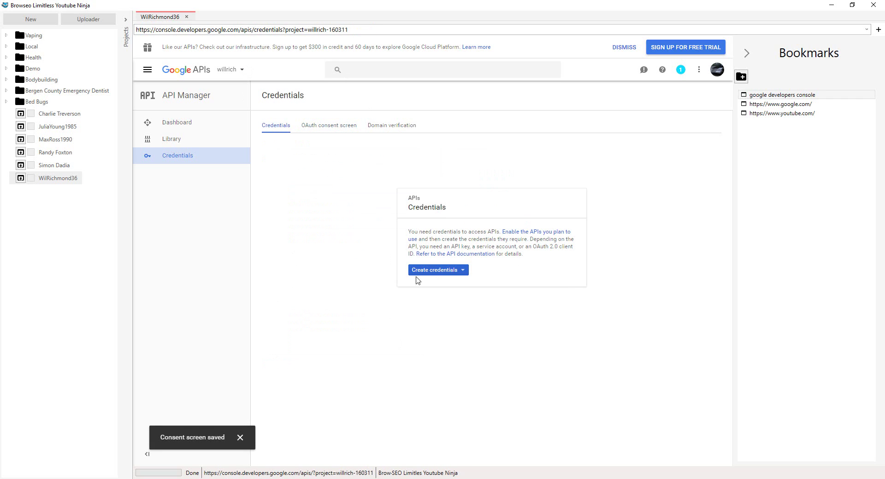
pyautogui.click(464, 270)
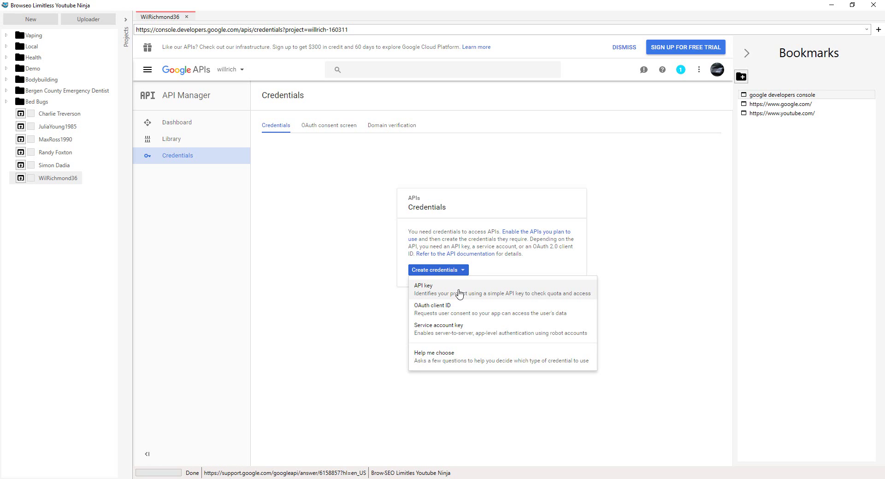
# - Create an API key, then an OAuth client ID of type Other named willid
pyautogui.click(459, 290)
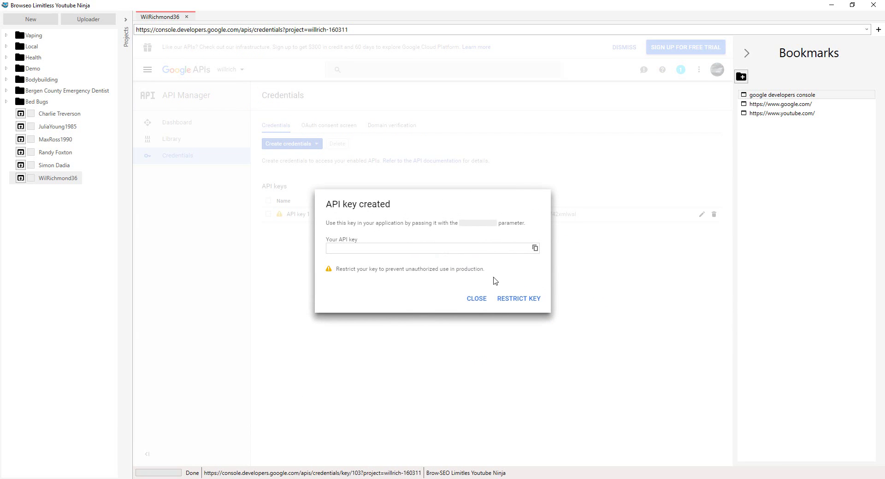
pyautogui.click(483, 301)
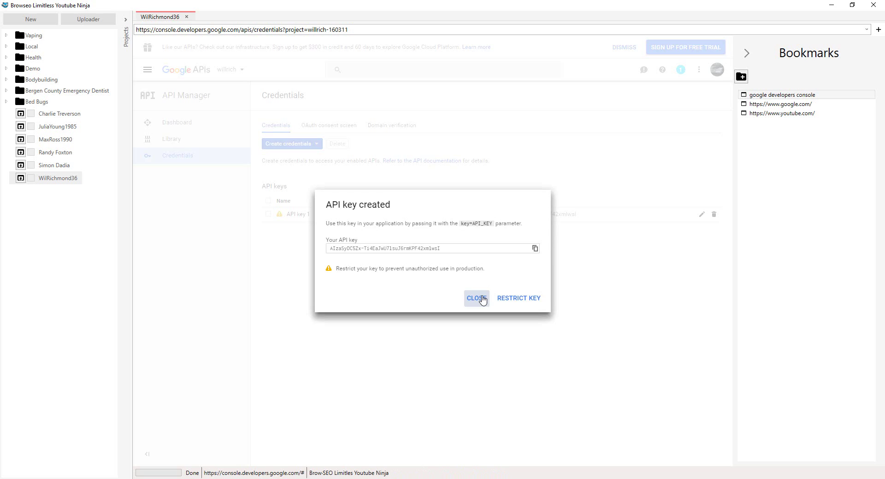
pyautogui.click(317, 144)
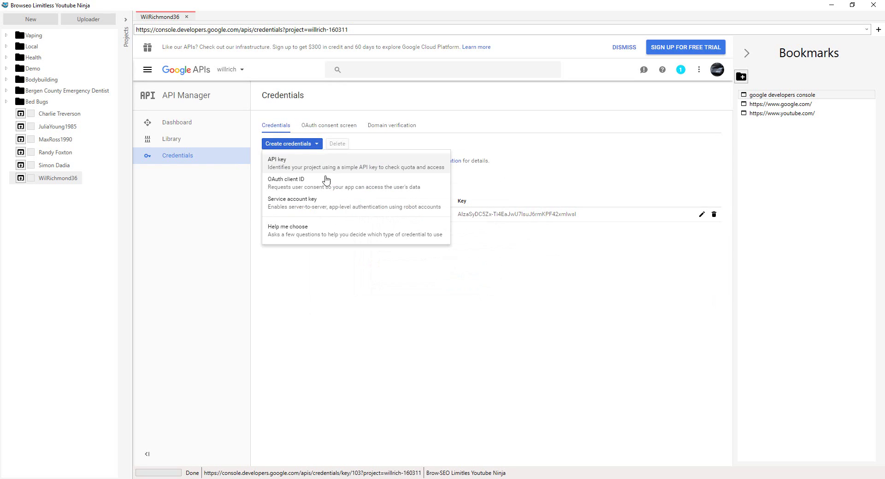
pyautogui.click(326, 183)
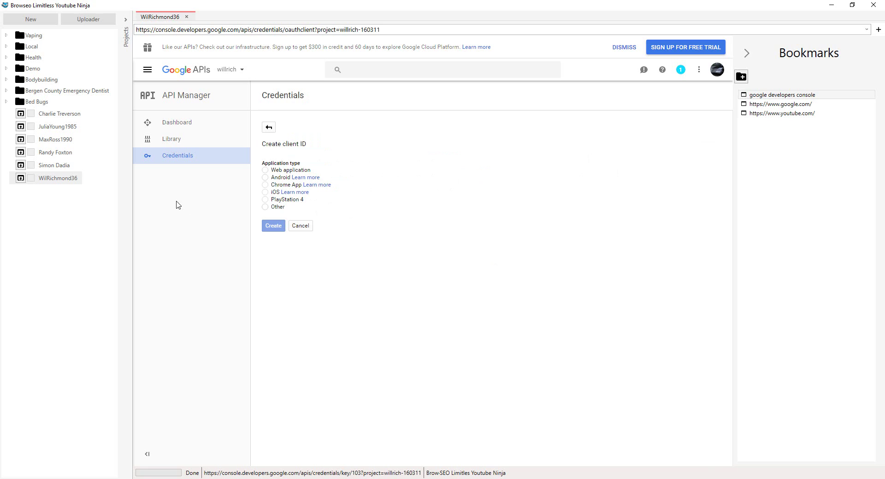
pyautogui.click(265, 207)
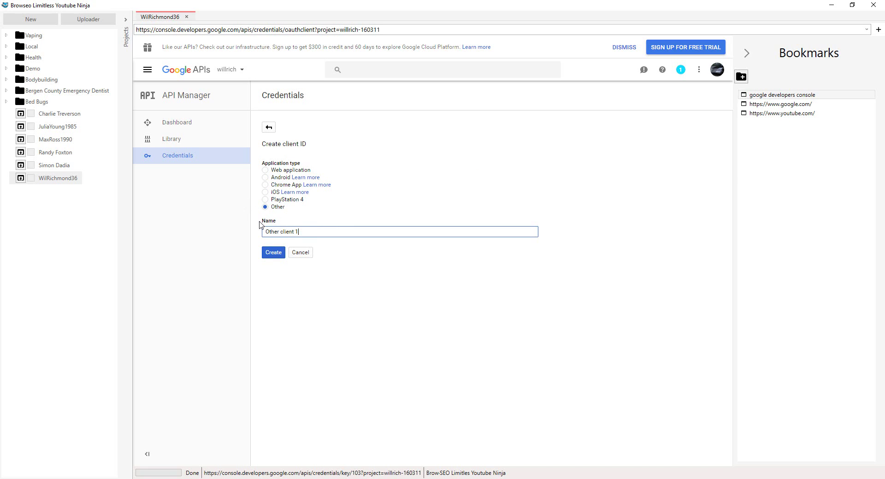
pyautogui.hotkey('ctrl', 'a')
pyautogui.write('wi')
pyautogui.click(277, 255)
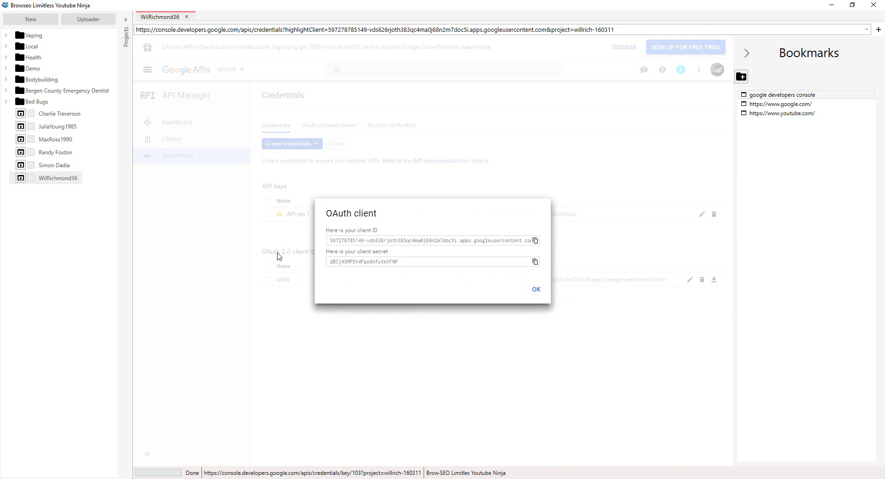
pyautogui.click(535, 289)
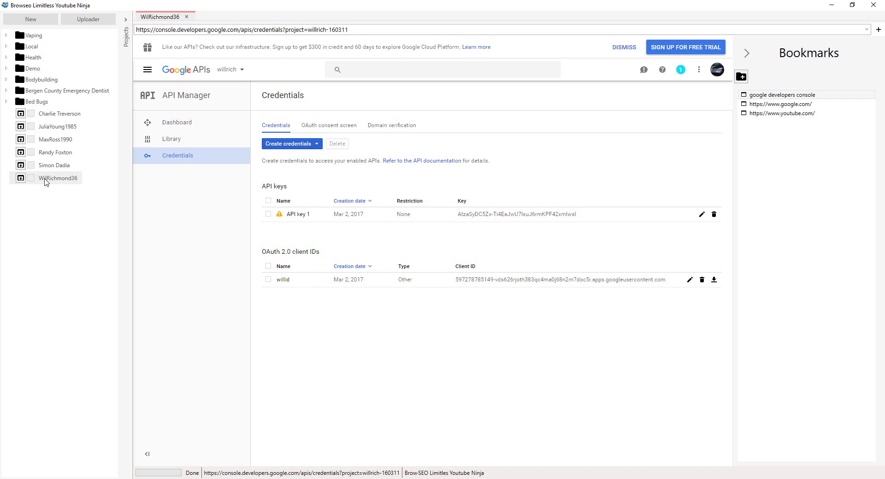
# - Open the Browseo project's details and paste the copied API key into its Api Key field
pyautogui.rightClick(52, 173)
pyautogui.click(65, 192)
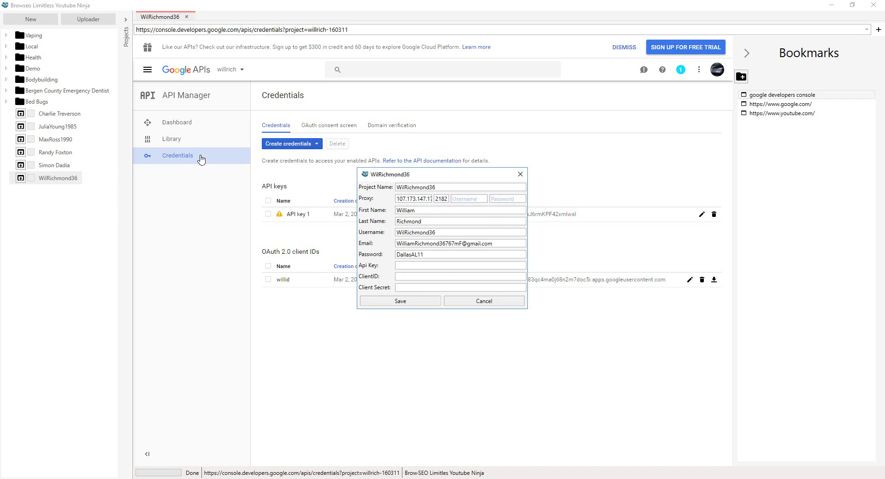
pyautogui.click(703, 215)
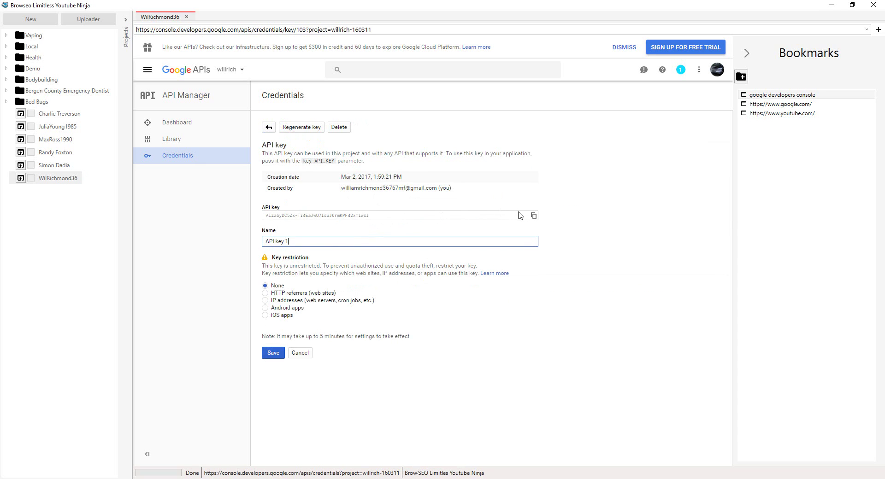
pyautogui.click(534, 215)
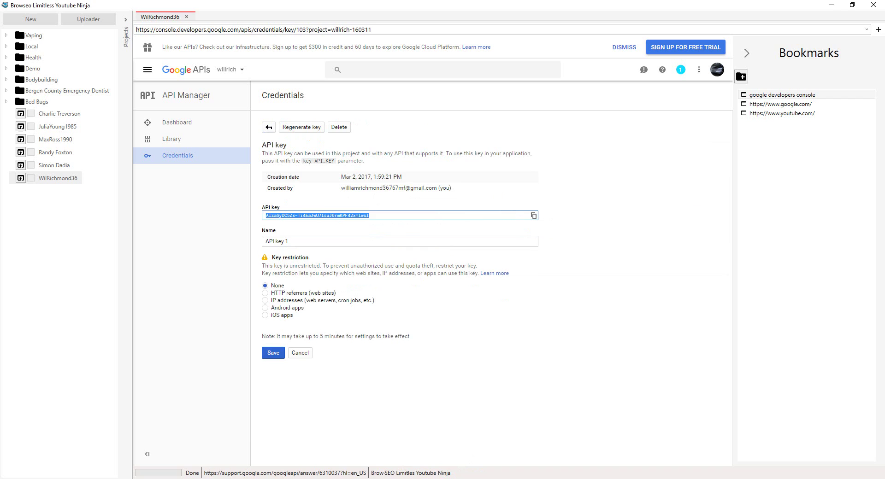
pyautogui.click(365, 437)
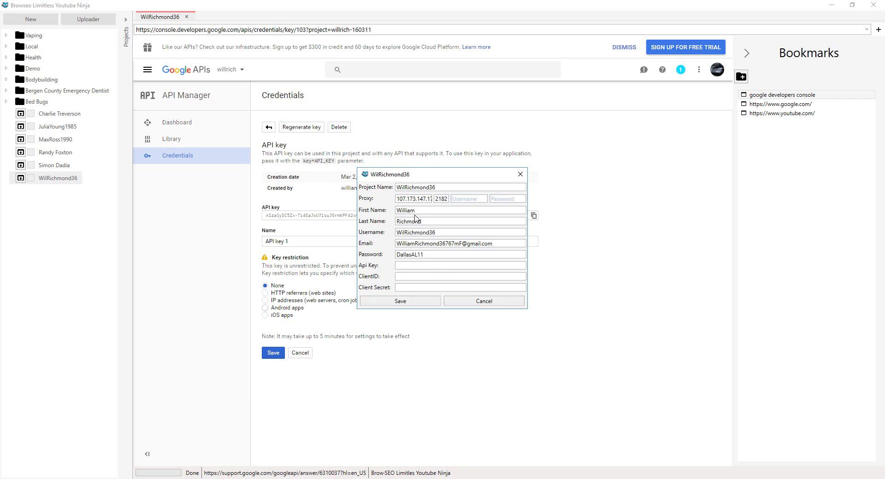
pyautogui.click(437, 268)
pyautogui.hotkey('ctrl', 'v')
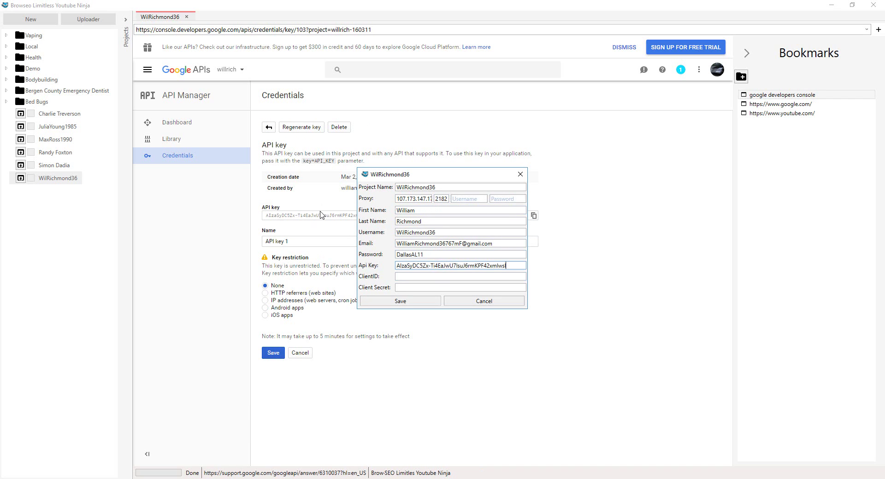
pyautogui.click(300, 352)
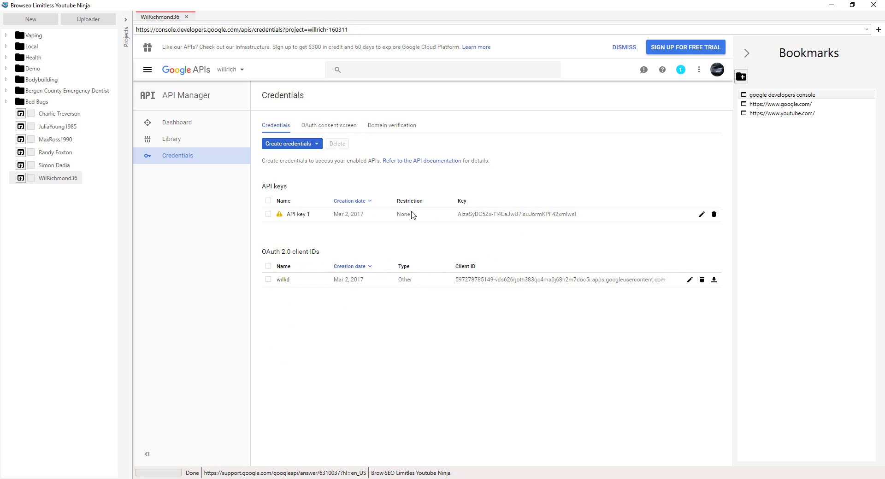
# - Copy the willid OAuth client ID and paste it into the project's ClientID field
pyautogui.click(690, 280)
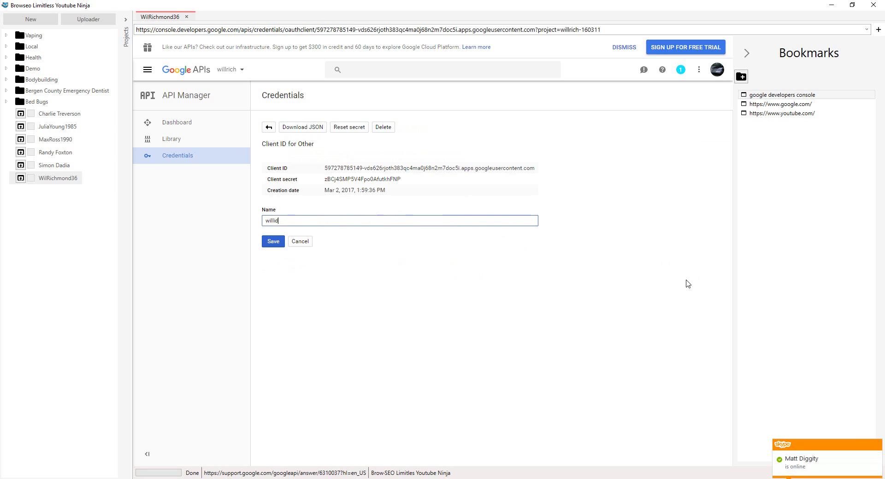
pyautogui.click(876, 446)
pyautogui.click(342, 168)
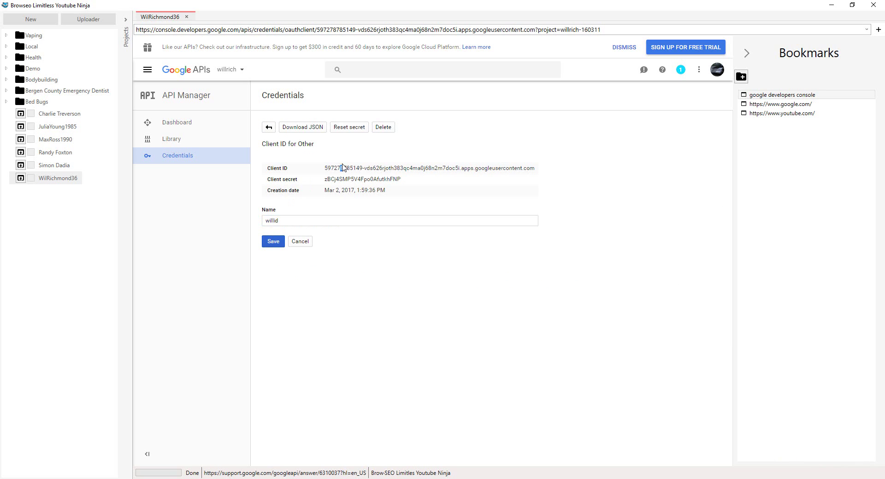
pyautogui.tripleClick(342, 169)
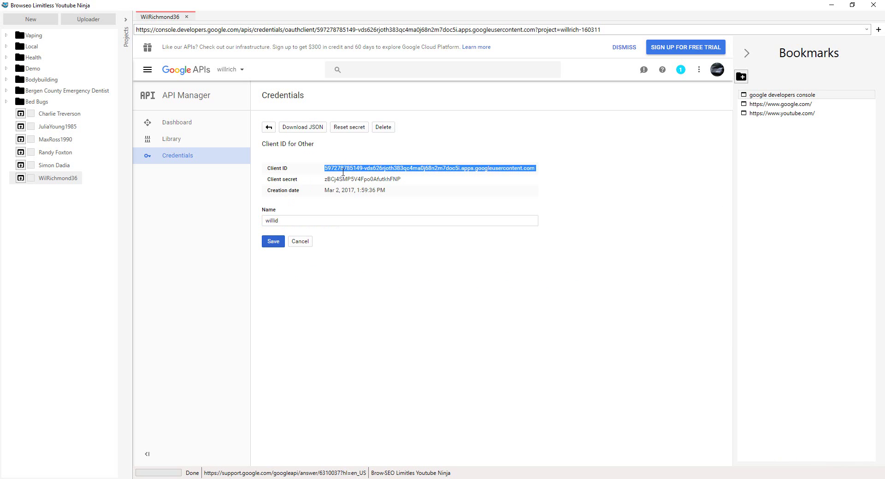
pyautogui.hotkey('alt', 'Tab')
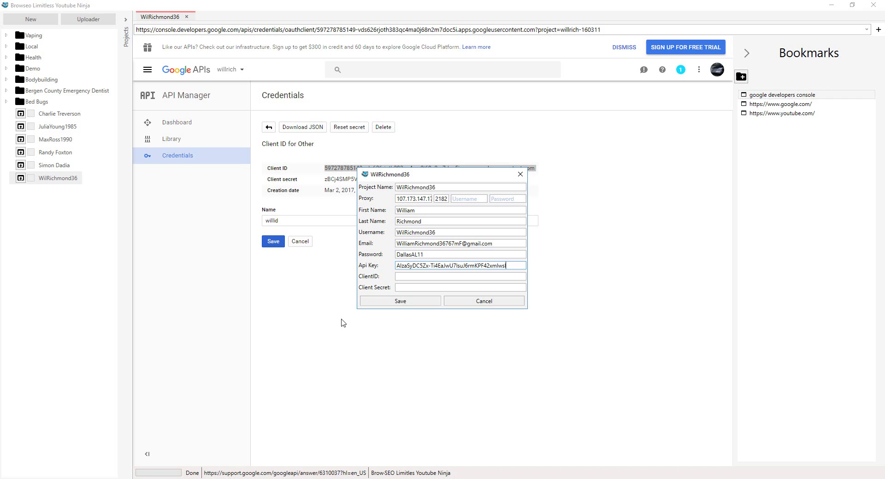
pyautogui.click(409, 277)
pyautogui.hotkey('ctrl', 'v')
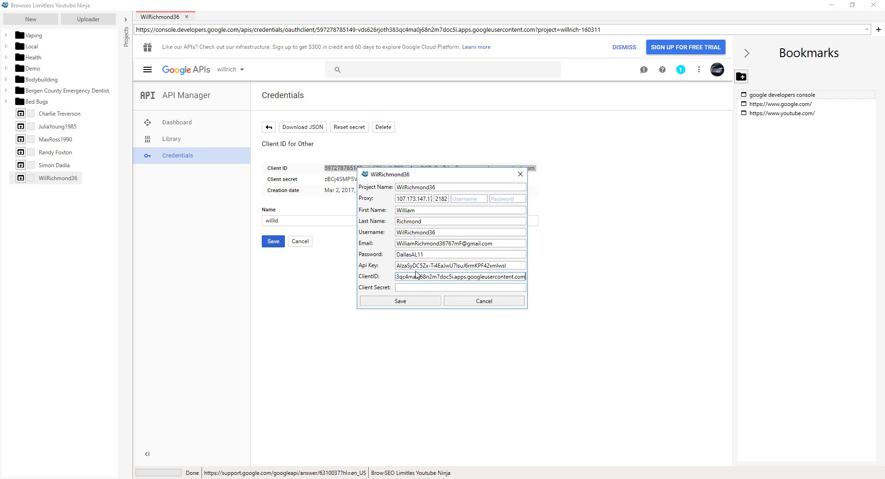
# - Copy the client secret into the project's Client Secret field and save the project
pyautogui.click(340, 179)
pyautogui.tripleClick(342, 179)
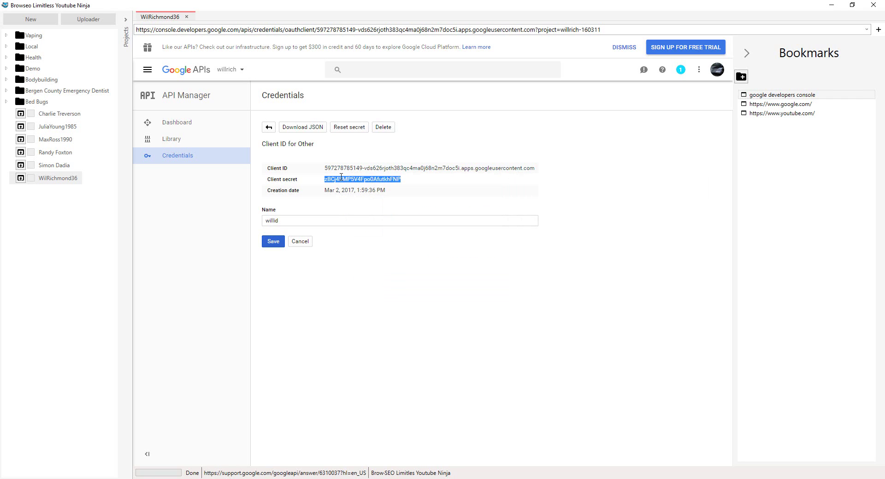
pyautogui.hotkey('alt', 'Tab')
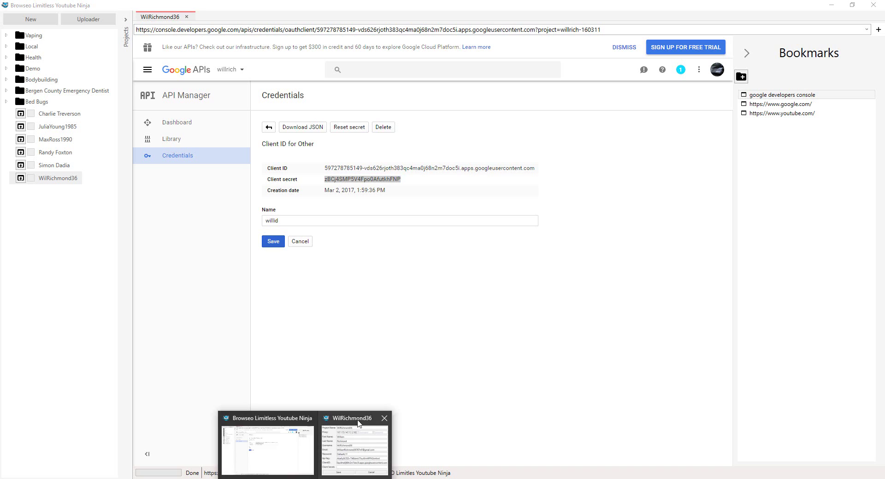
pyautogui.click(435, 287)
pyautogui.hotkey('ctrl', 'v')
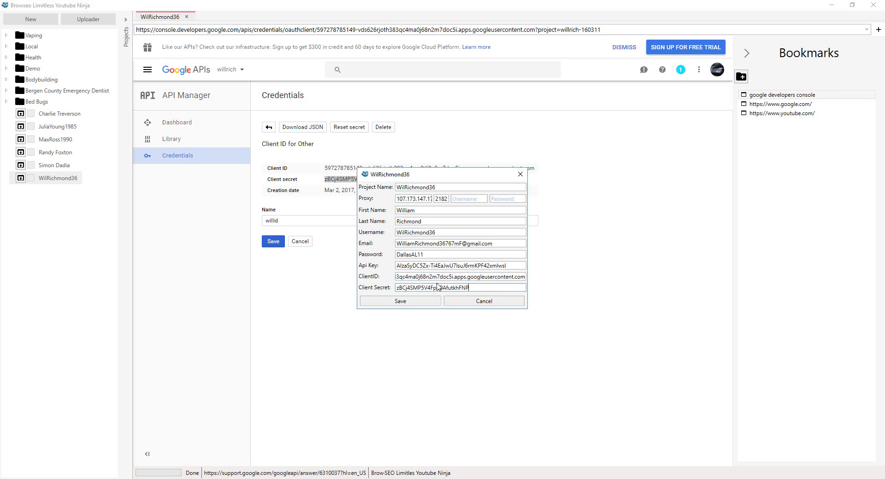
pyautogui.click(424, 300)
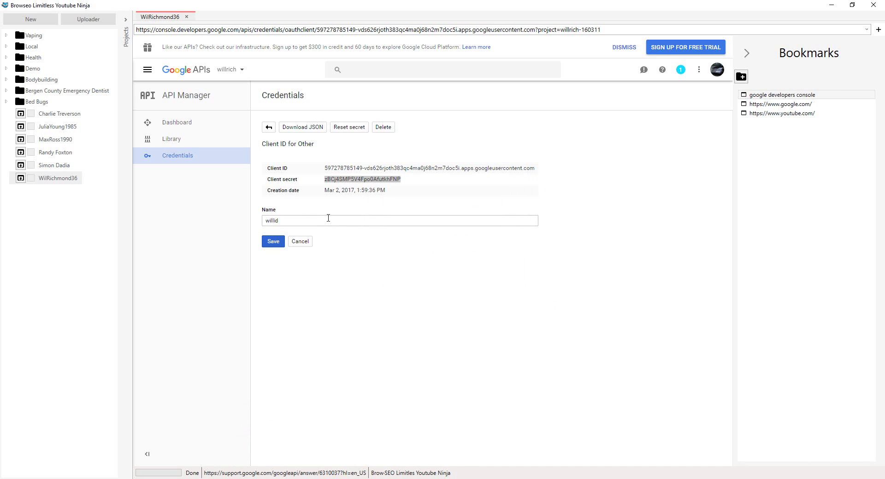
# - Run Oauth Api on the project, allow access to the YouTube account, and open the Uploader view
pyautogui.rightClick(53, 180)
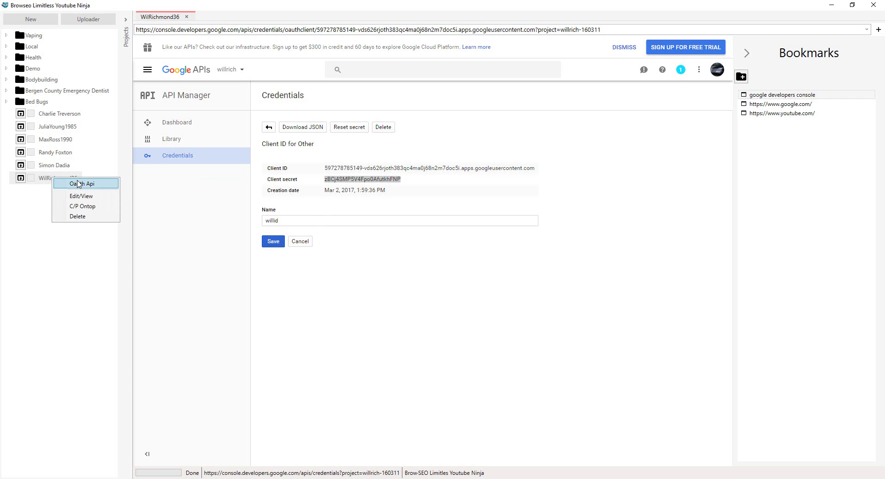
pyautogui.click(83, 185)
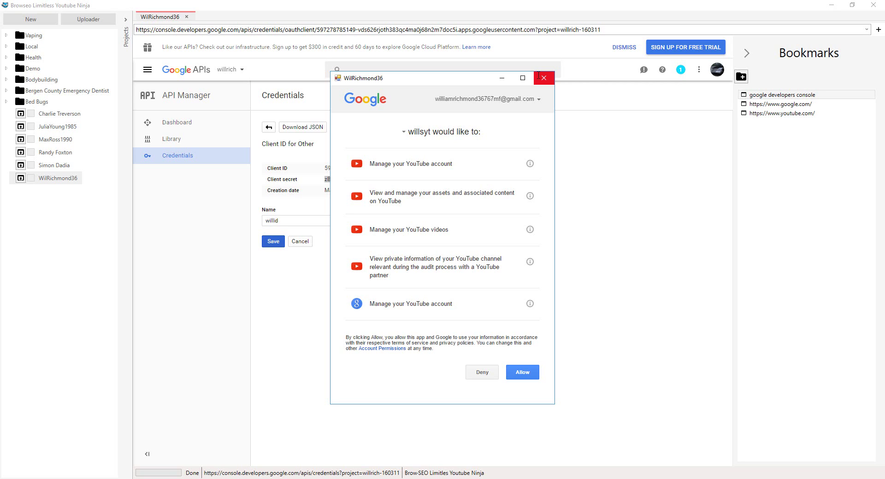
pyautogui.click(523, 374)
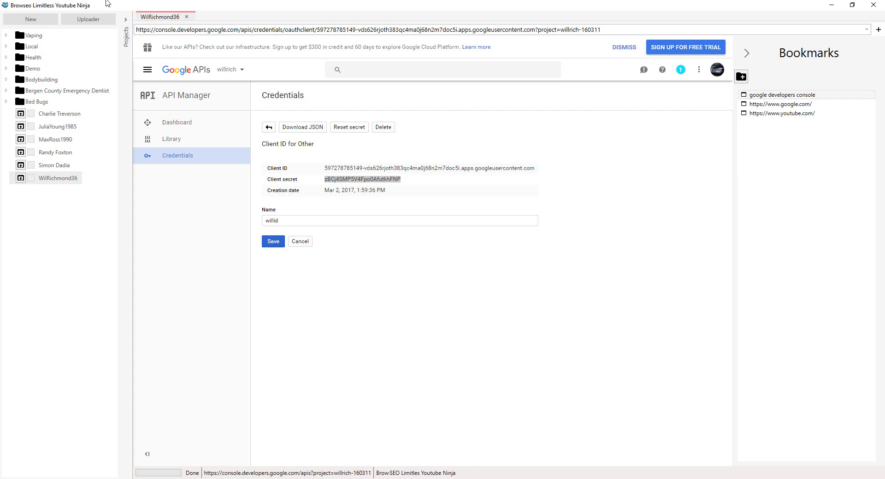
pyautogui.click(77, 20)
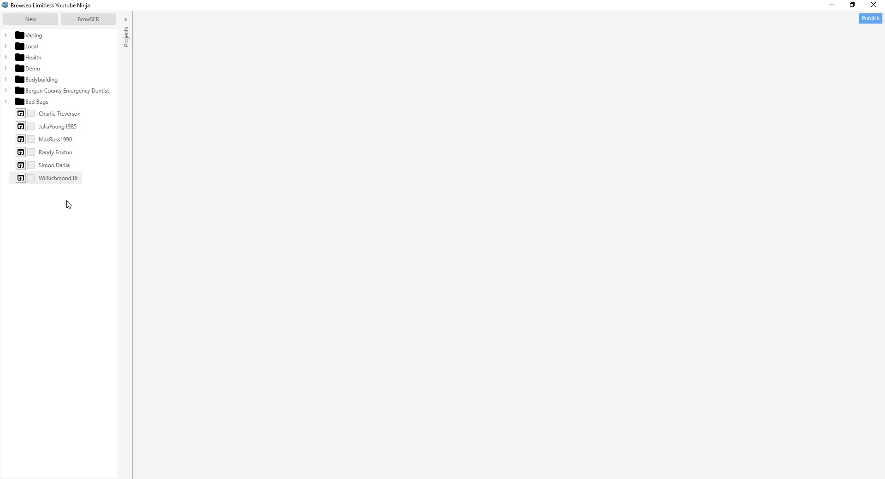
# - Tick the project and load top-rated-personal-injury-lawyers-chicago.mp4 from Limitless Uploads > personal injury
pyautogui.click(30, 179)
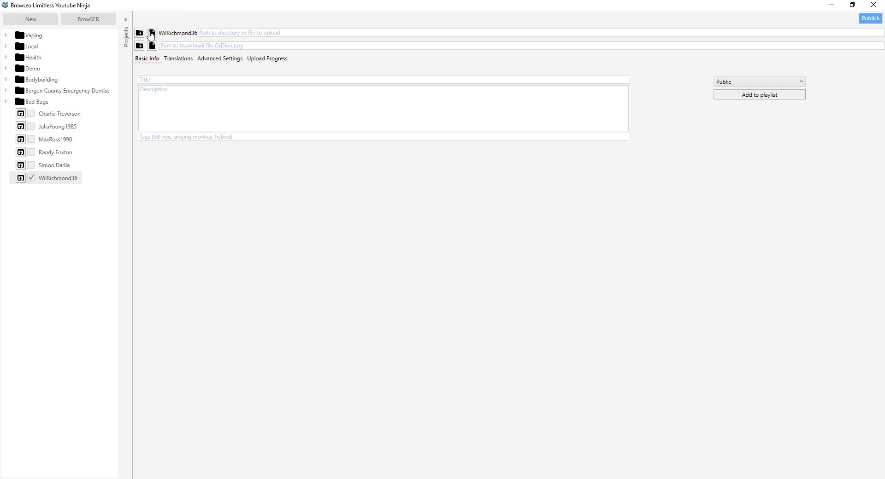
pyautogui.click(152, 33)
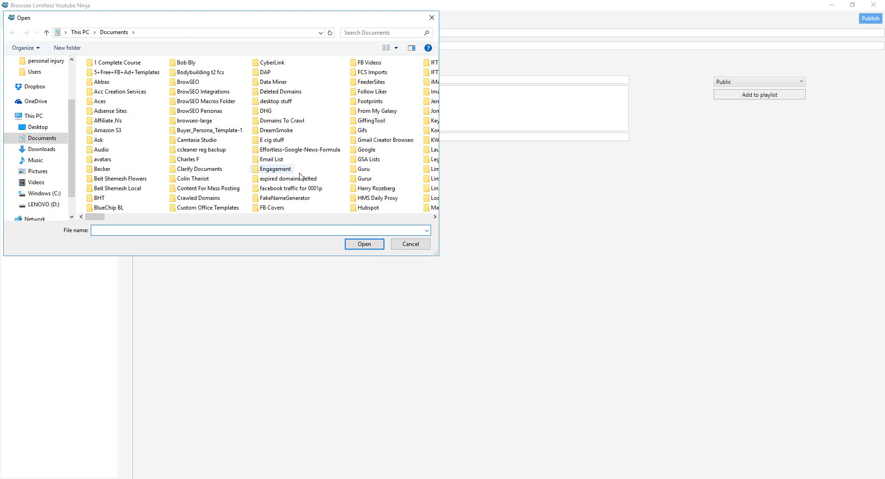
pyautogui.hscroll(1, 345, 194)
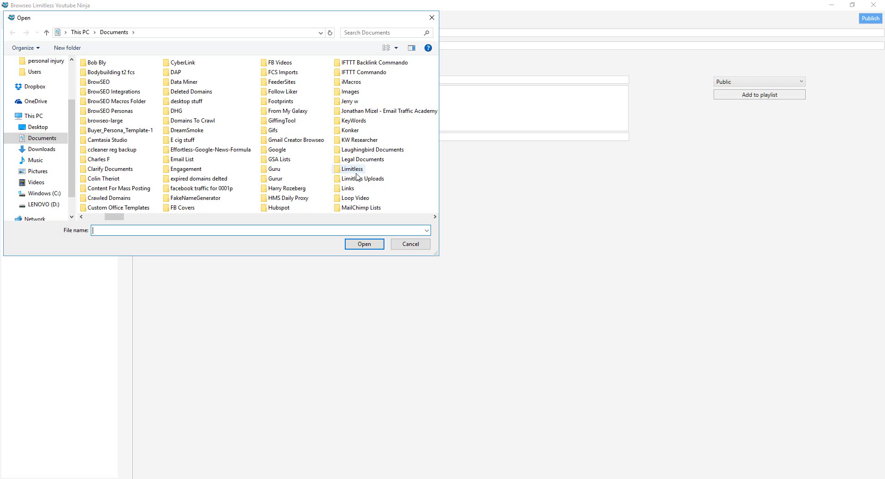
pyautogui.hscroll(1, 358, 182)
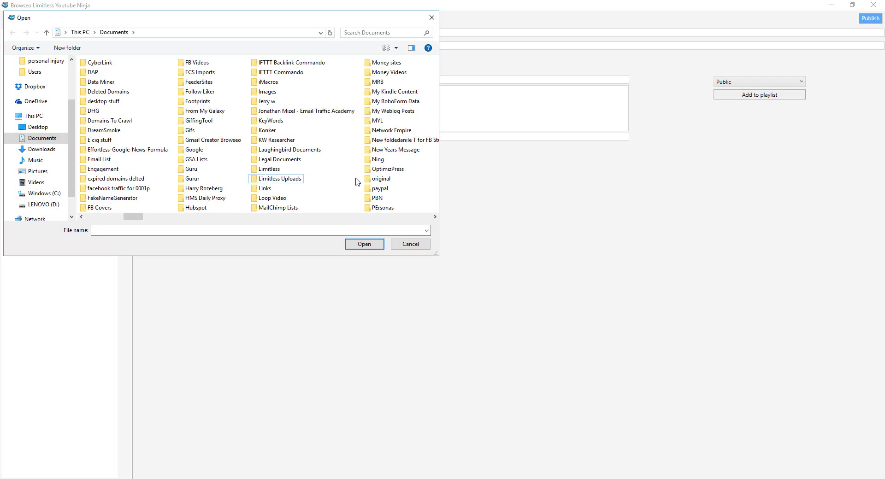
pyautogui.doubleClick(300, 182)
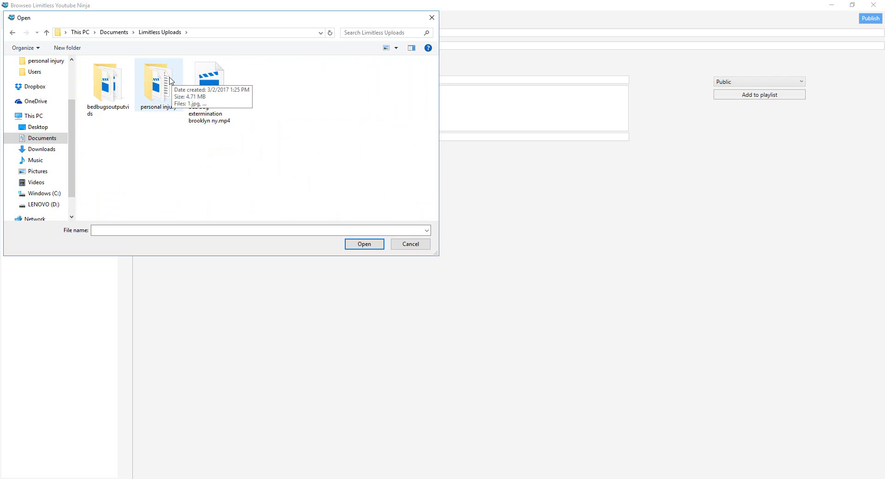
pyautogui.doubleClick(171, 81)
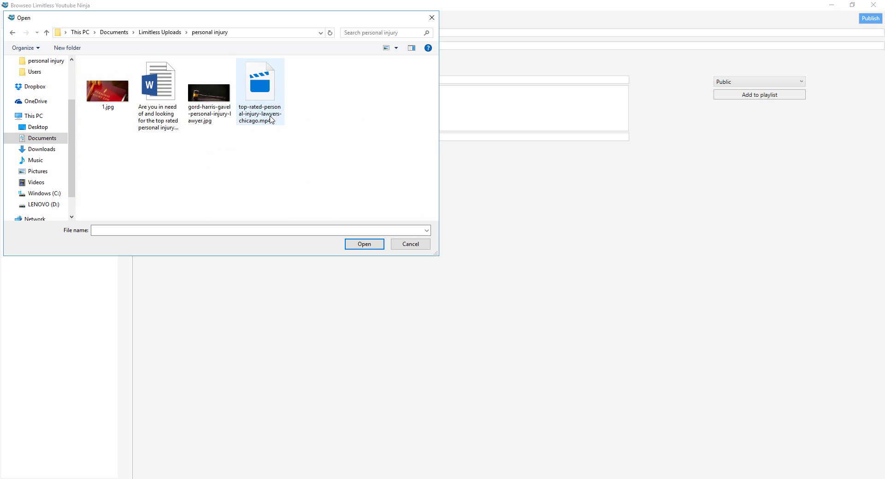
pyautogui.doubleClick(261, 90)
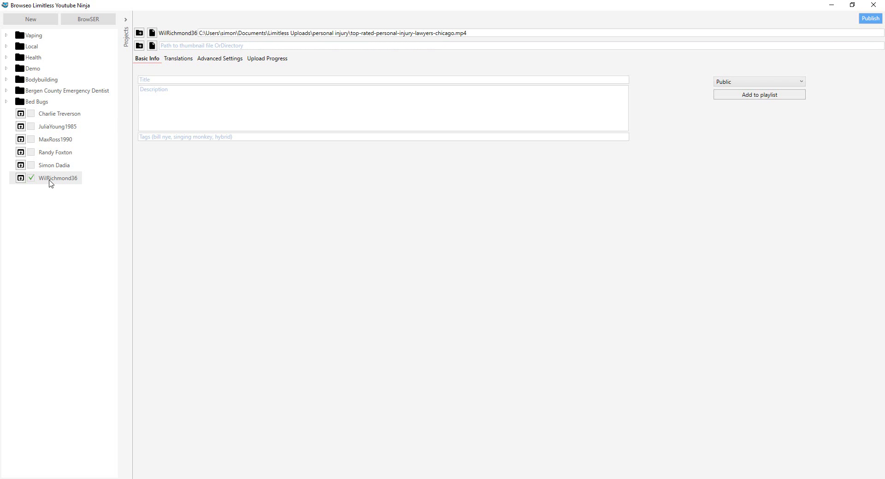
# - Open YouTube in the built-in browser and create a channel from the Upload dialog
pyautogui.click(74, 21)
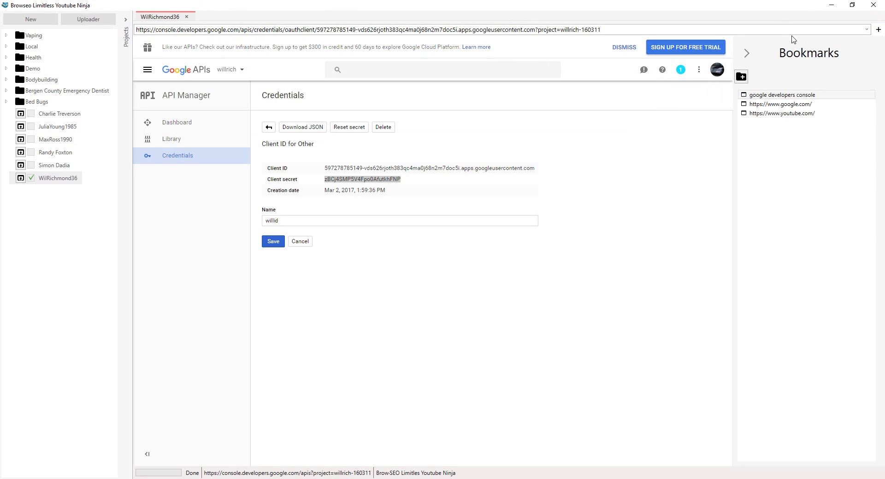
pyautogui.click(761, 115)
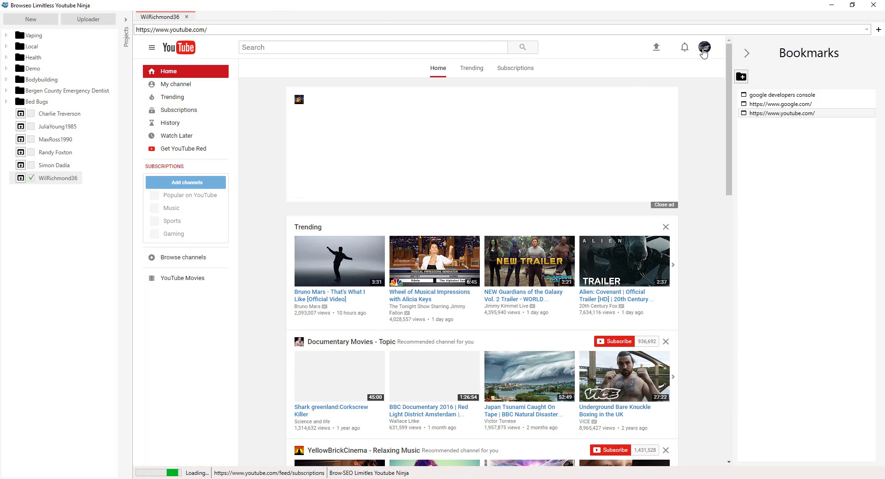
pyautogui.click(657, 50)
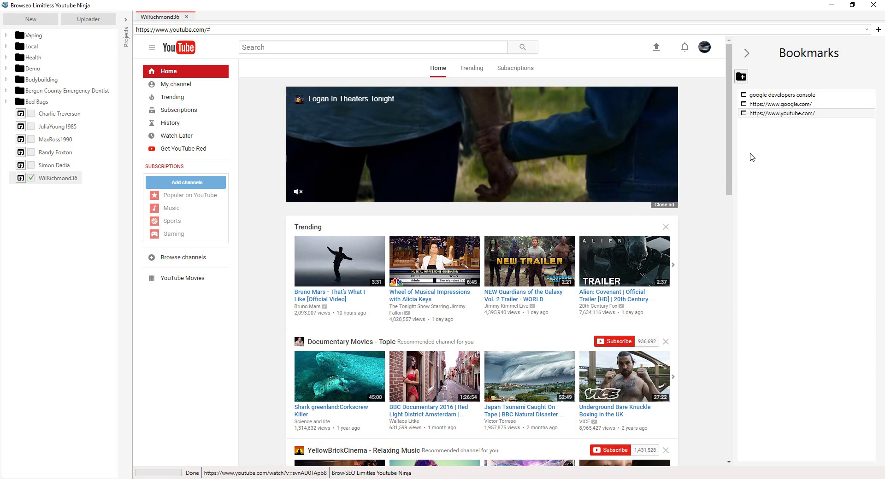
pyautogui.scroll(-5, 589, 221)
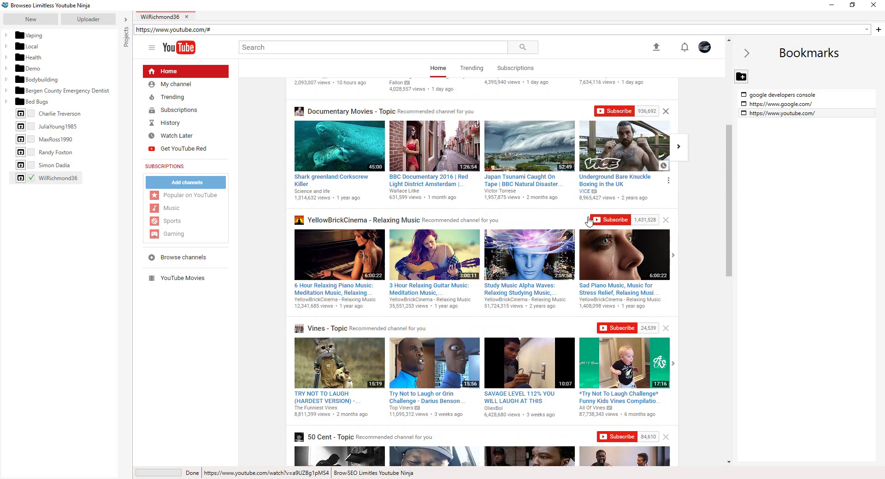
pyautogui.scroll(5, 589, 222)
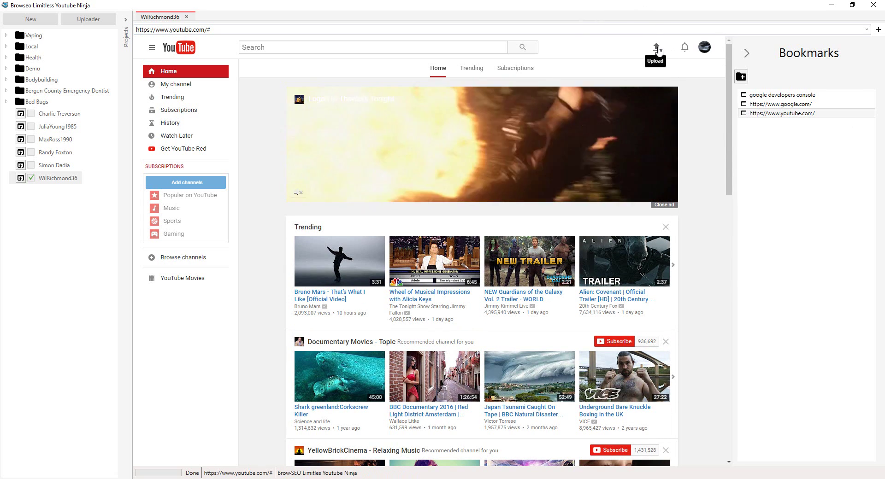
pyautogui.click(657, 48)
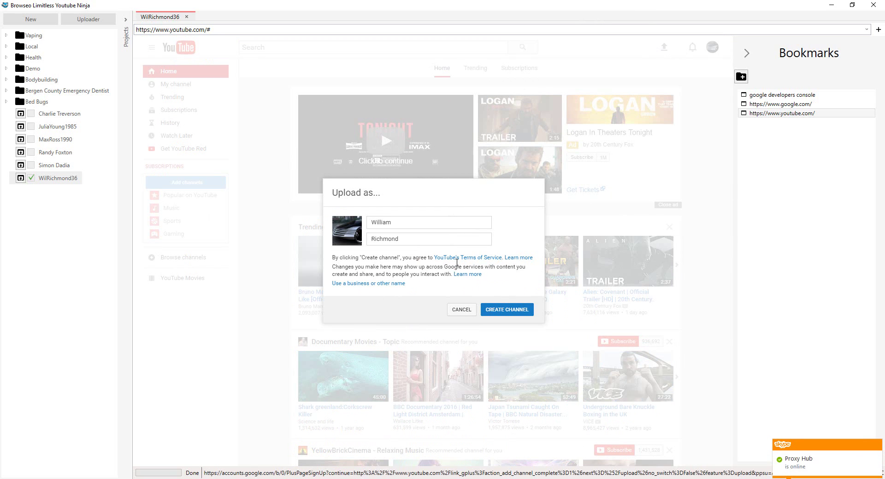
pyautogui.click(509, 309)
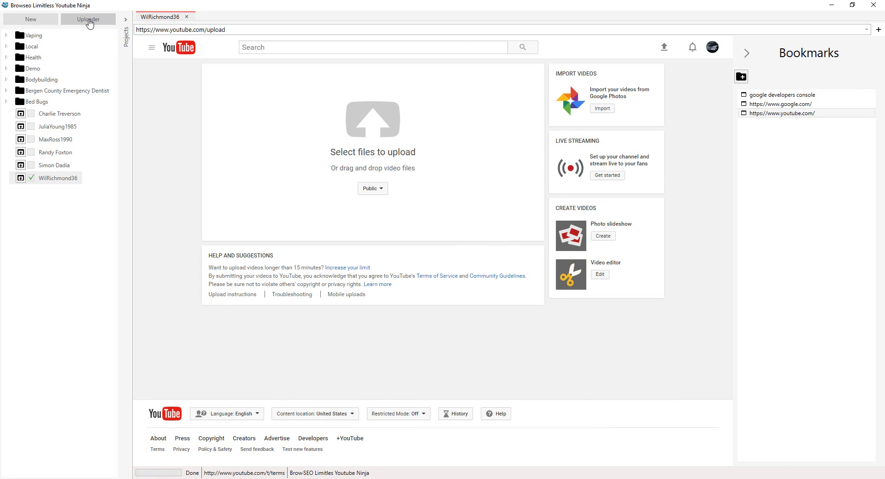
# - Paste the title 'Top Rated Personal Injury Lawyers Chicago' from Notepad into the uploader's Title field
pyautogui.click(89, 21)
pyautogui.click(88, 21)
pyautogui.click(89, 21)
pyautogui.click(88, 21)
pyautogui.click(88, 21)
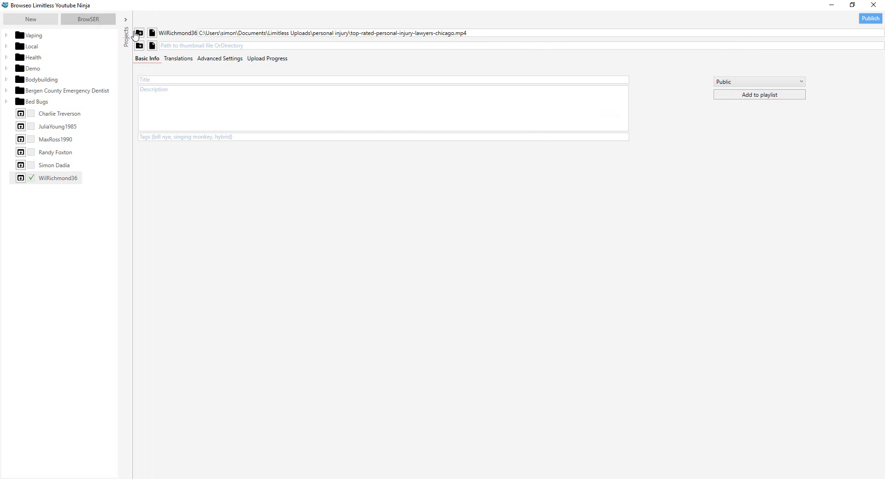
pyautogui.click(172, 46)
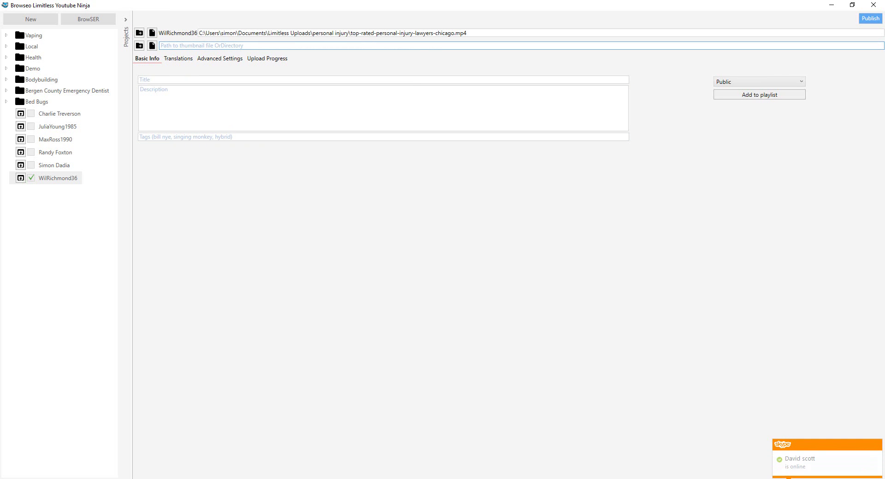
pyautogui.click(217, 478)
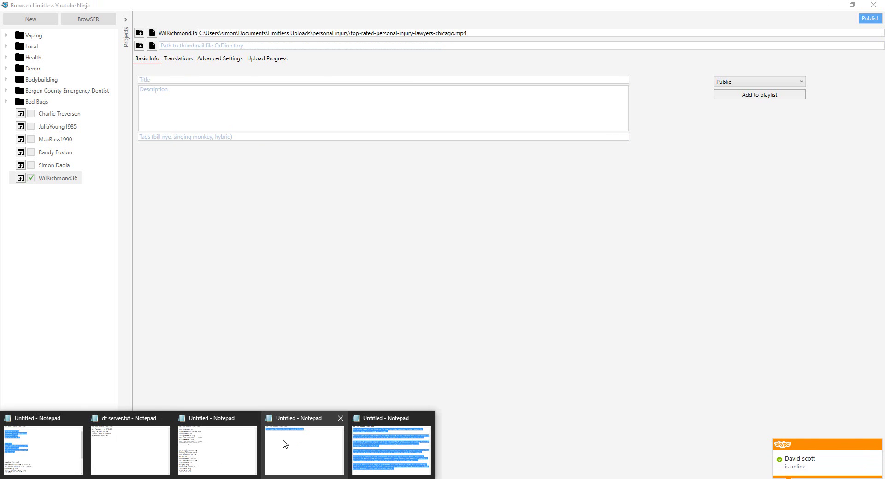
pyautogui.click(285, 442)
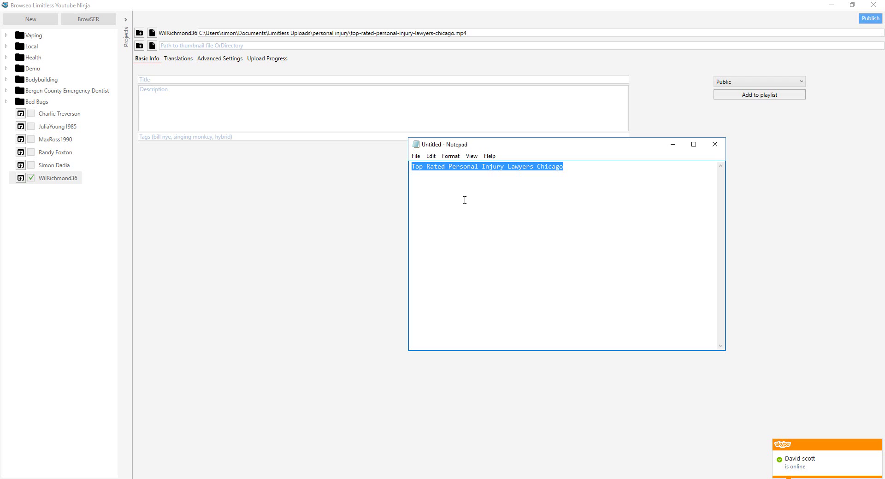
pyautogui.click(218, 80)
pyautogui.write('Top Rated Personal Injury Lawyers Chicago')
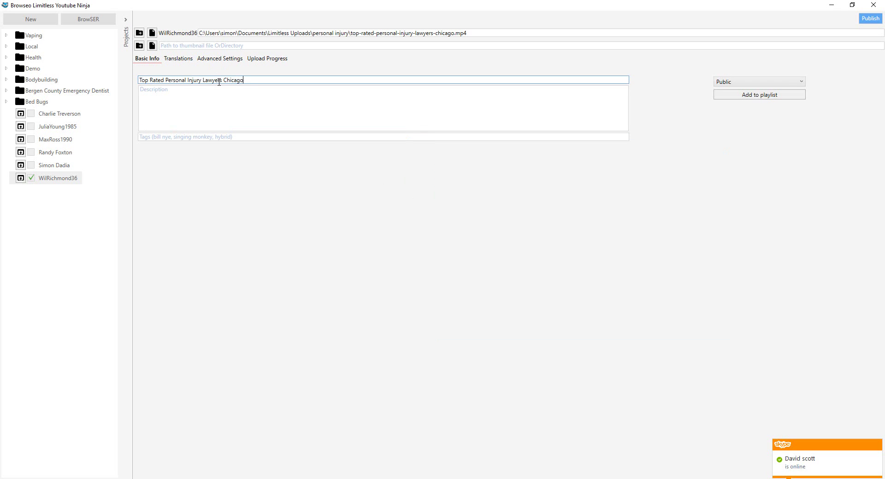
pyautogui.click(231, 97)
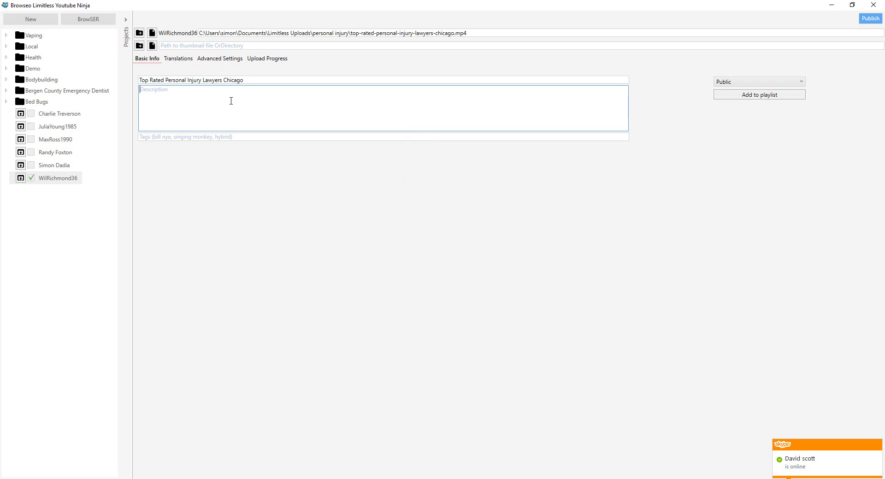
# - Keep the video's privacy at Public and bring up the playlist options
pyautogui.click(793, 83)
pyautogui.click(799, 84)
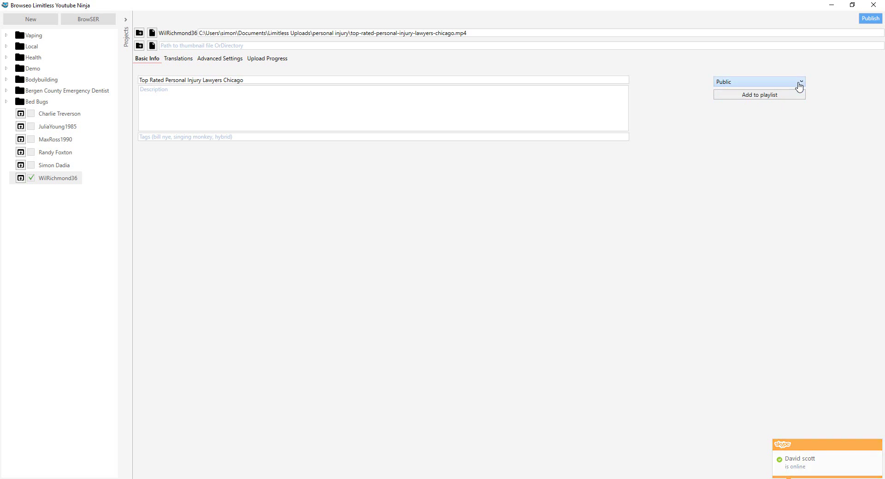
pyautogui.click(738, 96)
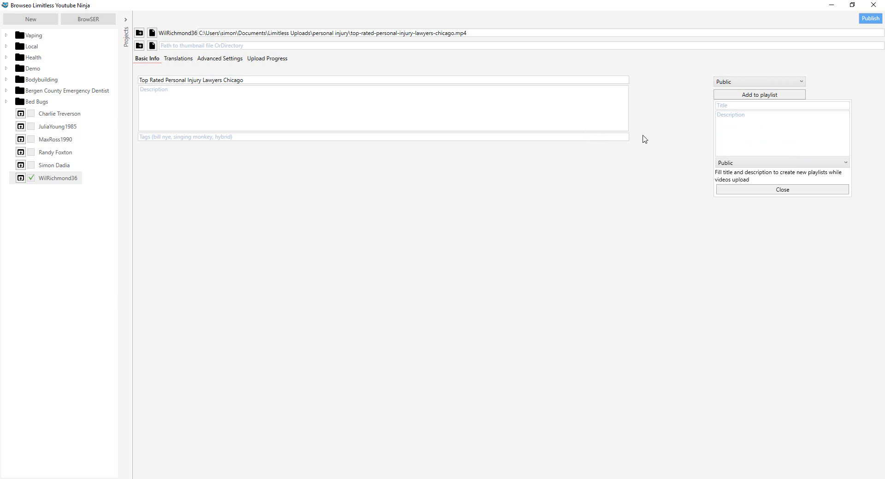
# - Write the description 'Need a personal injury lawyer please click here…' promising a Chicago lawyer contacts them within hours
pyautogui.click(227, 92)
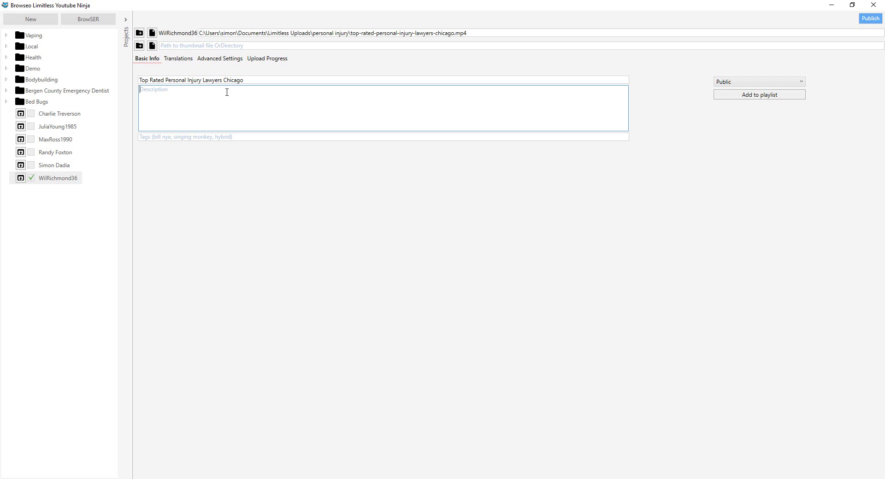
pyautogui.write('Need a peronal injusry lawyer please click here')
pyautogui.press('BackSpace')
pyautogui.press('BackSpace')
pyautogui.press('BackSpace')
pyautogui.press('BackSpace')
pyautogui.write('ere and put your')
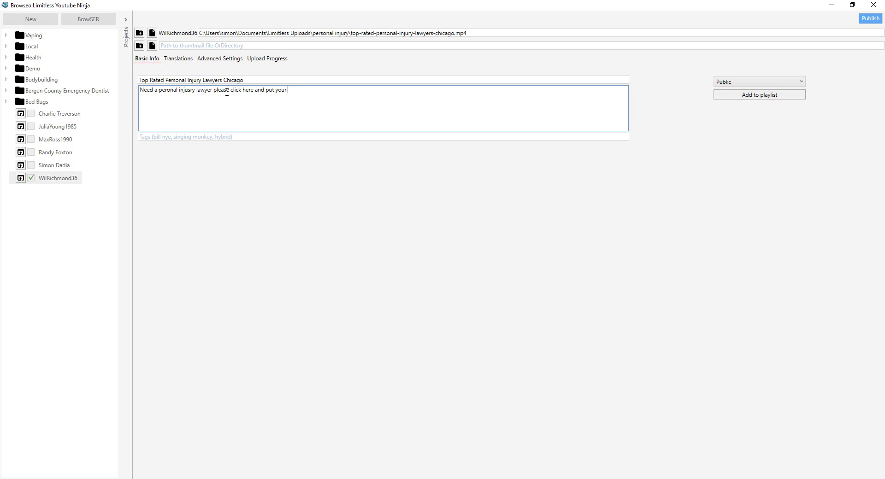
pyautogui.write(' info in the box to have a personal injury aw')
pyautogui.press('BackSpace')
pyautogui.press('BackSpace')
pyautogui.write('lawyer ')
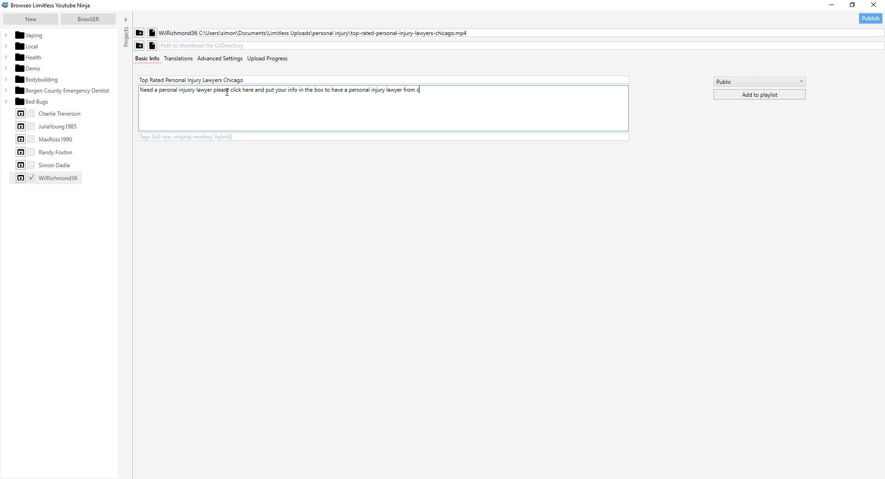
pyautogui.write('from Chicago get in touch with in the next few hours.')
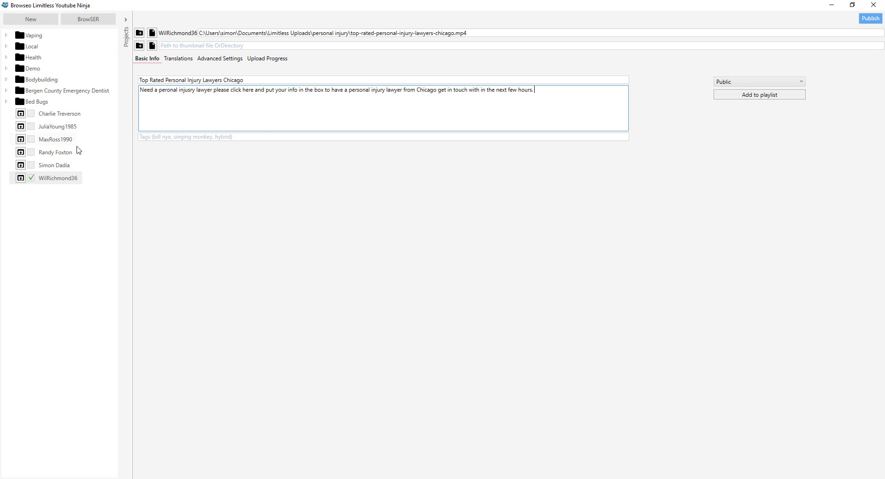
# - Add the tags personal injury lawyer, chicago, personal, injury, lawyer
pyautogui.click(270, 138)
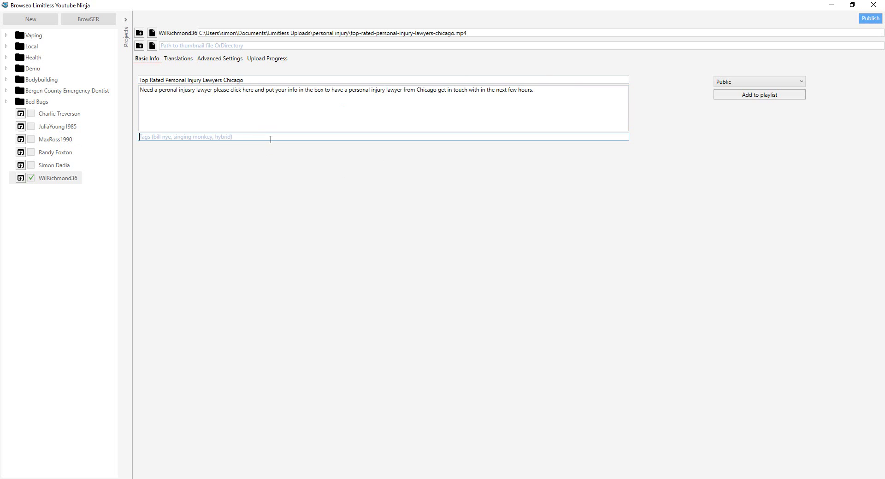
pyautogui.write('personal injury lawyer,')
pyautogui.press('BackSpace')
pyautogui.press('BackSpace')
pyautogui.press('BackSpace')
pyautogui.write('cago, personal, injury, lawyer')
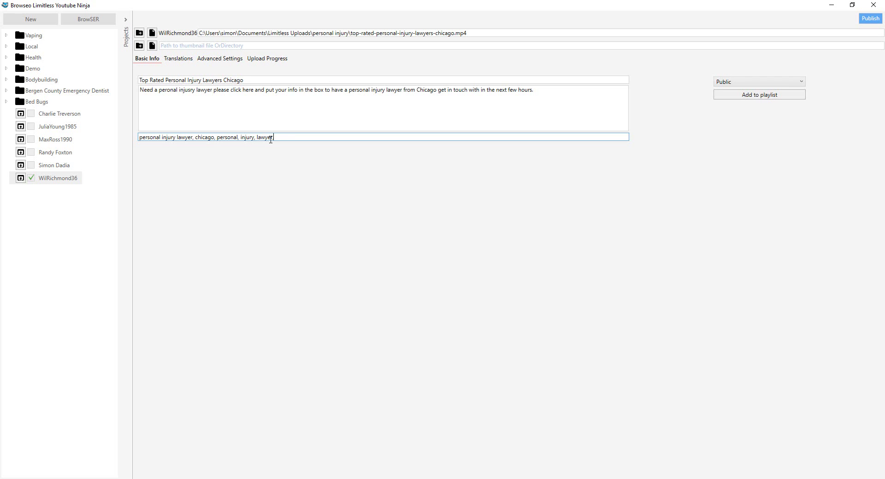
# - Add a second description line 'Please subscribe to the channel'
pyautogui.click(574, 106)
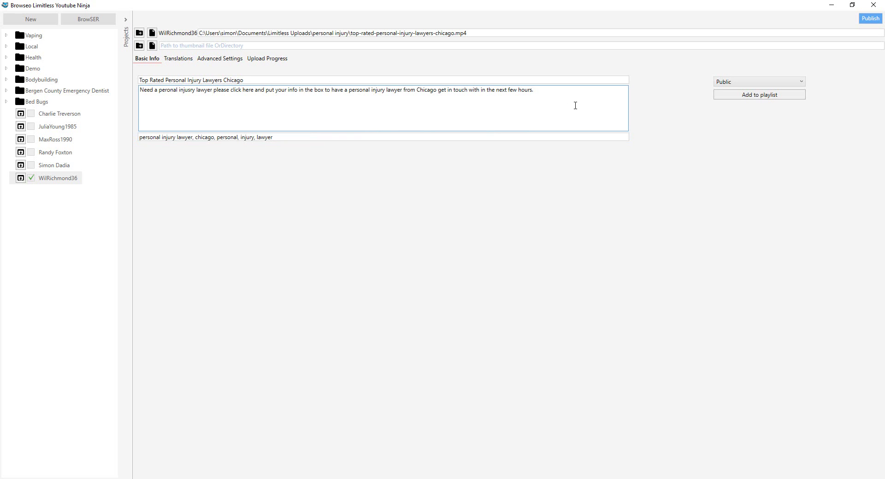
pyautogui.write('Please sibscr')
pyautogui.press('BackSpace')
pyautogui.press('BackSpace')
pyautogui.press('BackSpace')
pyautogui.press('BackSpace')
pyautogui.write('ubscriv')
pyautogui.press('BackSpace')
pyautogui.write('be to the channel')
# - Open the YouTube channel's public page in the built-in browser via Creator Studio
pyautogui.click(87, 21)
pyautogui.click(712, 48)
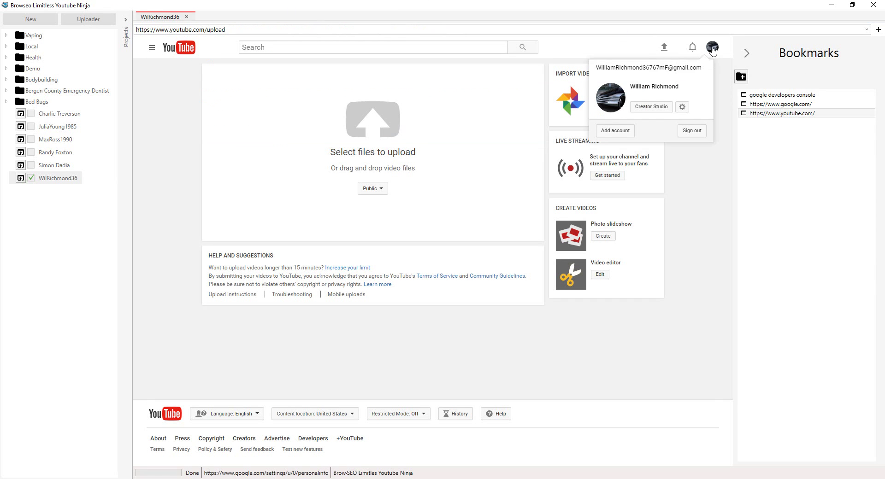
pyautogui.click(654, 108)
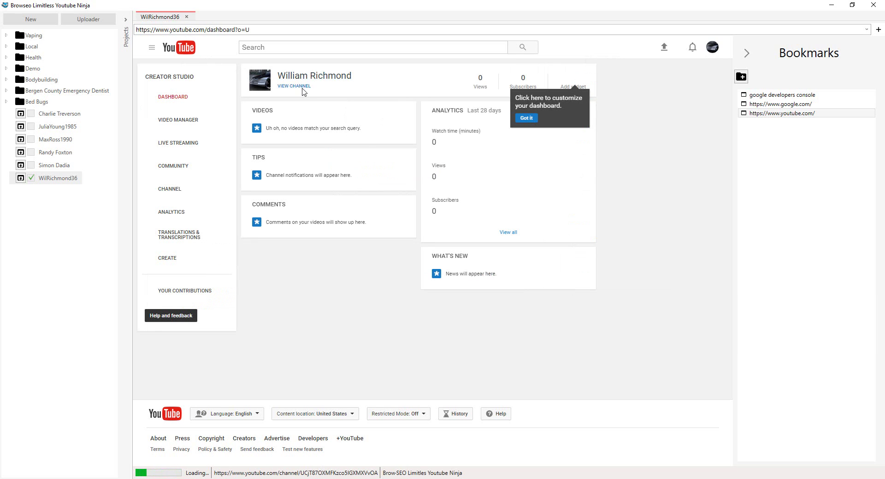
pyautogui.click(302, 87)
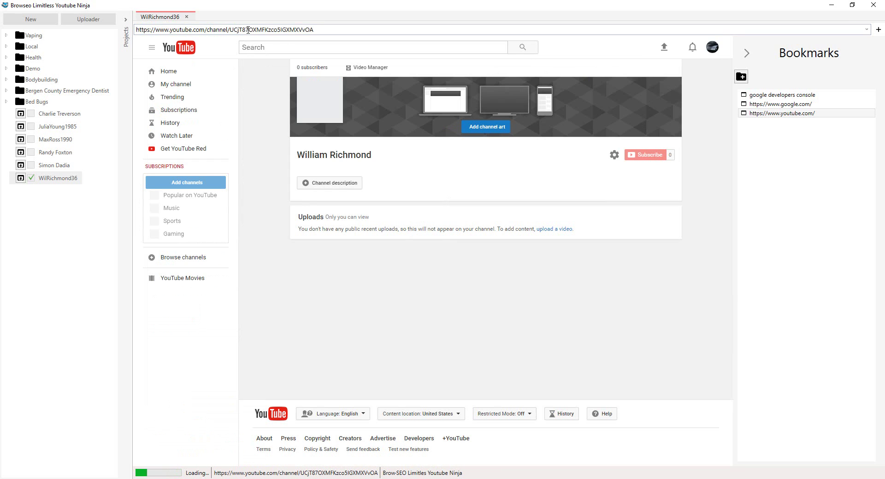
# - Shorten the channel URL at goo.gl, copy the short link and return to the upload form
pyautogui.click(248, 30)
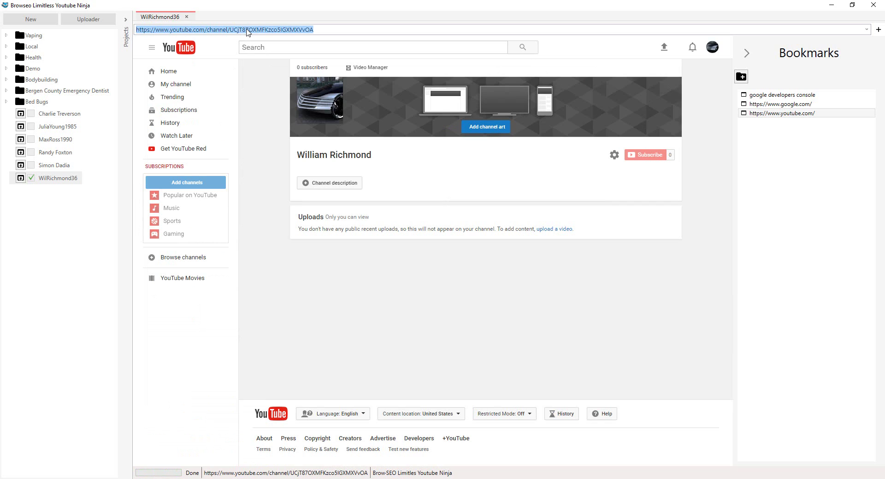
pyautogui.write('goo')
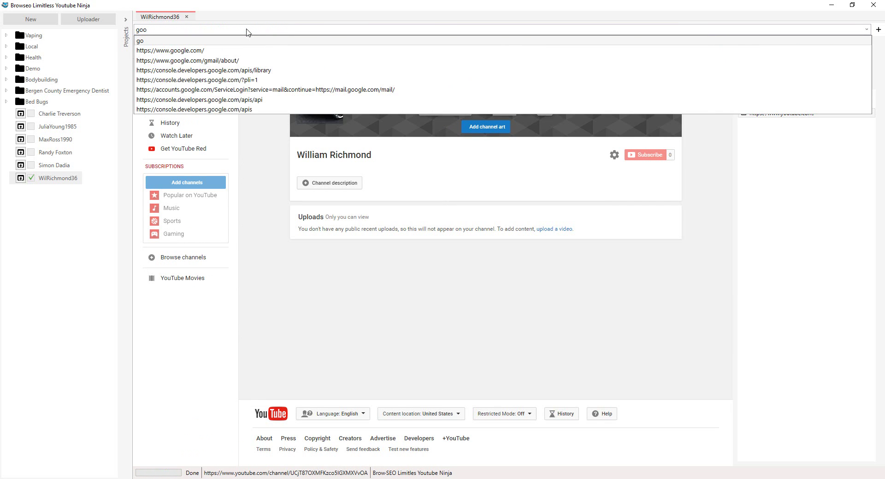
pyautogui.write('l')
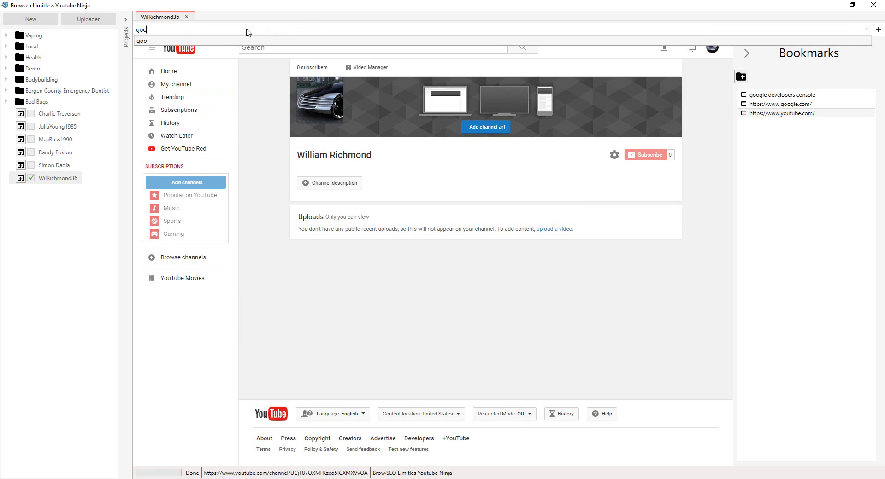
pyautogui.write('.gl')
pyautogui.press('Return')
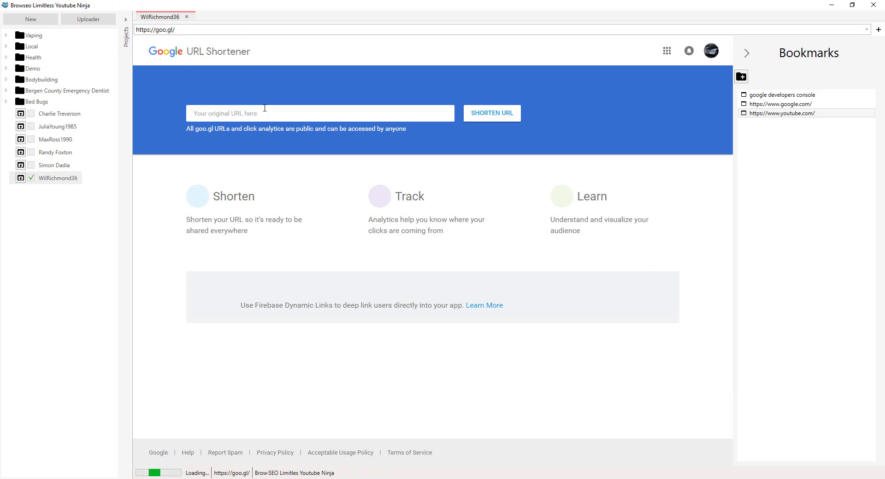
pyautogui.write('https://www.youtube.com/channel/UCjT87QXMFKzco5IGXMXVvOA')
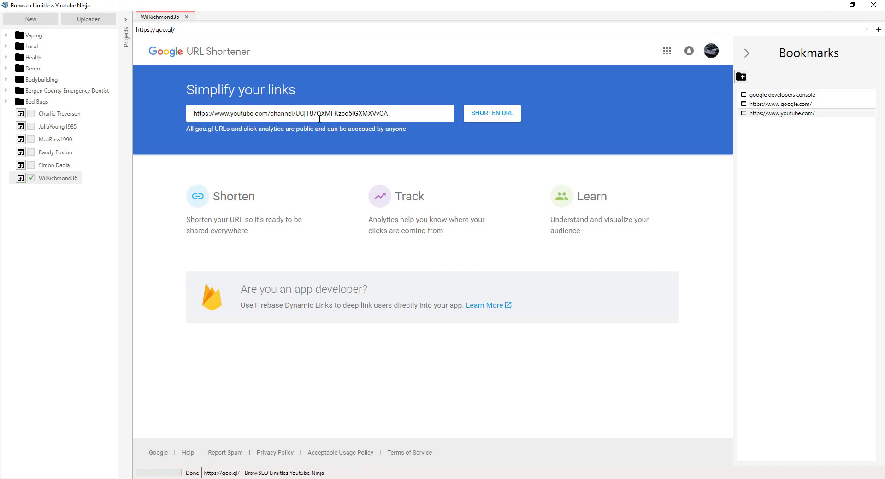
pyautogui.click(493, 114)
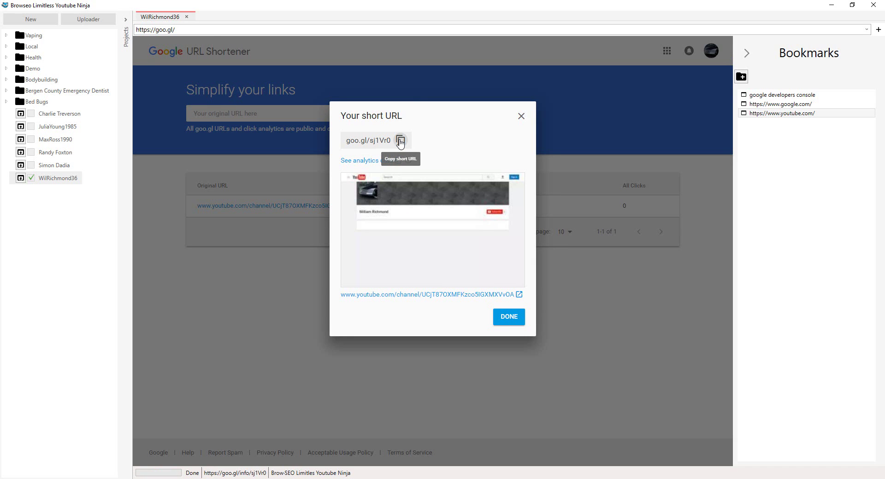
pyautogui.click(400, 142)
pyautogui.click(521, 116)
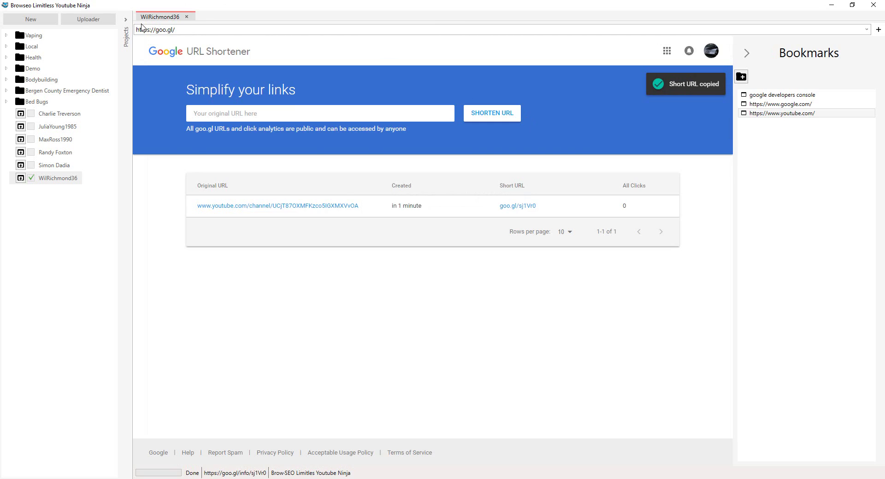
pyautogui.click(90, 20)
pyautogui.click(335, 110)
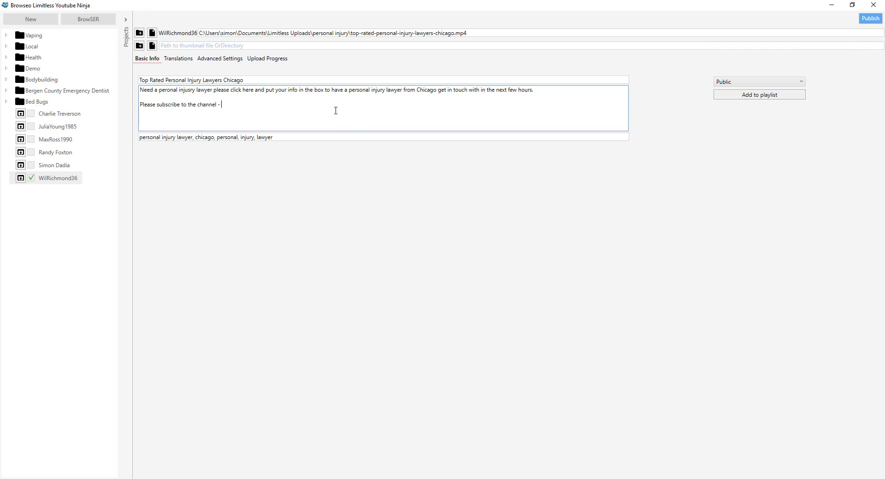
# - Paste the goo.gl channel link into the description, then review Advanced Settings keeping People & Blogs
pyautogui.hotkey('ctrl', 'v')
pyautogui.click(179, 59)
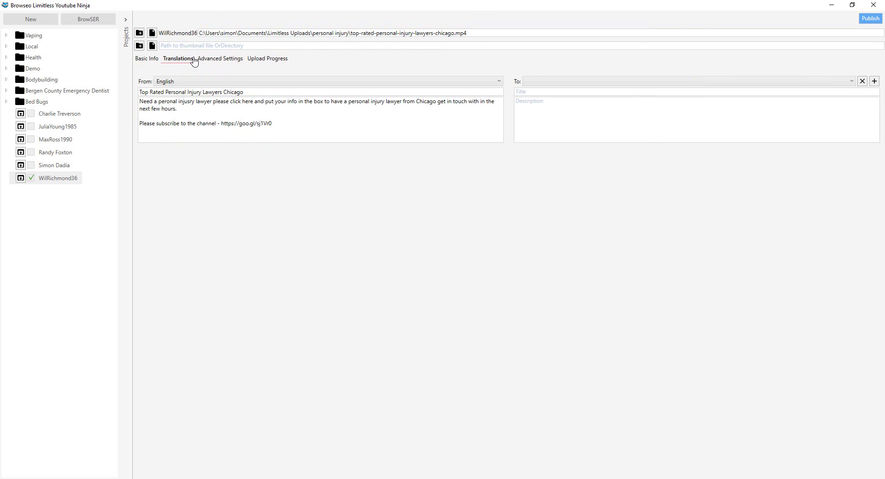
pyautogui.click(218, 59)
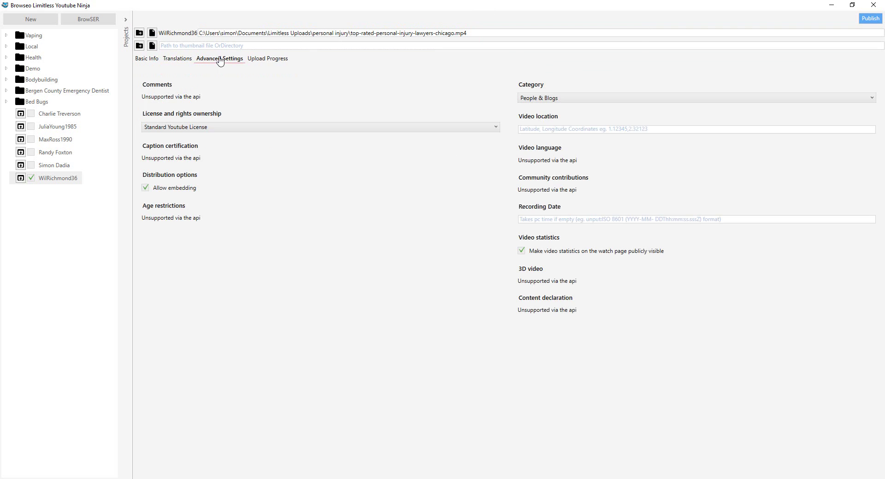
pyautogui.click(595, 105)
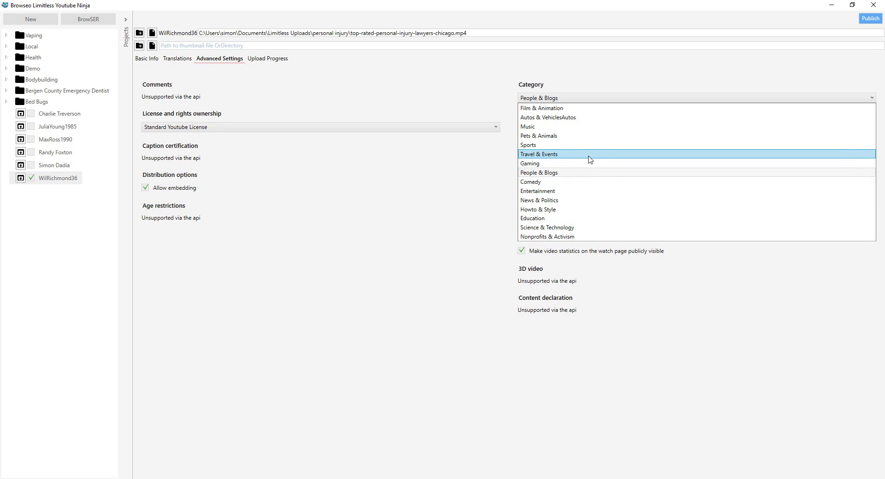
pyautogui.click(583, 172)
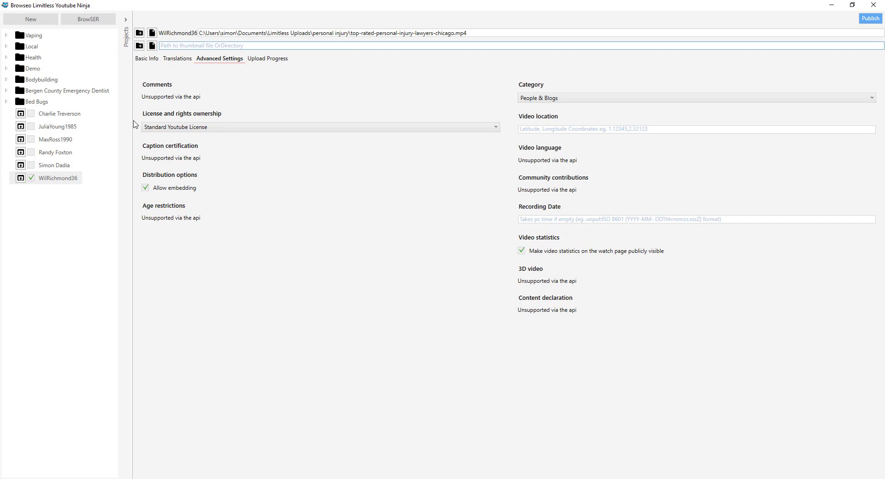
pyautogui.click(613, 99)
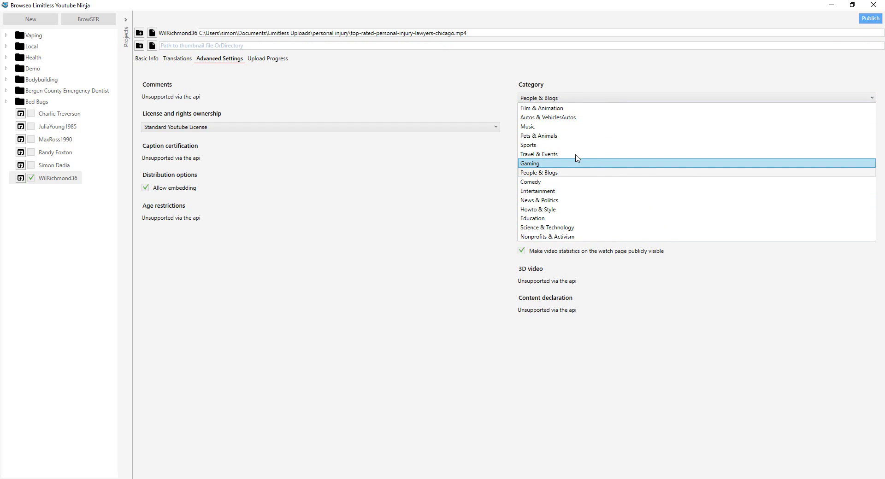
pyautogui.click(454, 91)
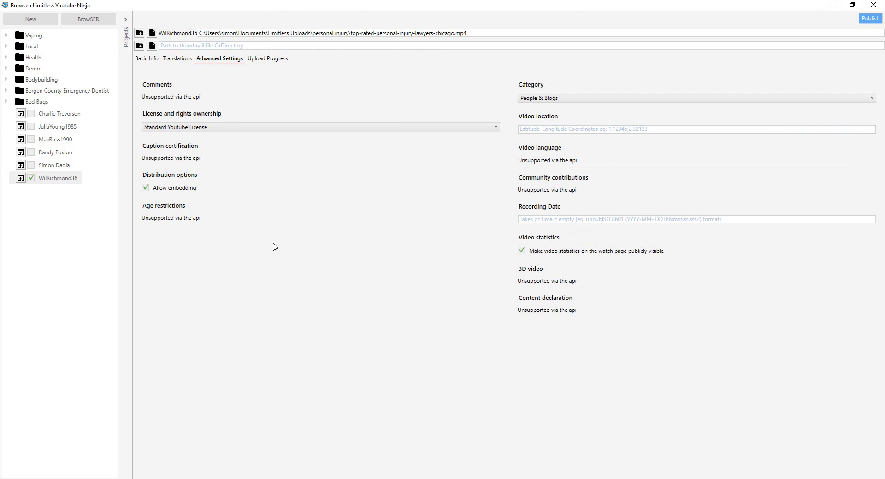
# - Publish the Top Rated Personal Injury Lawyers Chicago video and check its upload progress
pyautogui.click(256, 60)
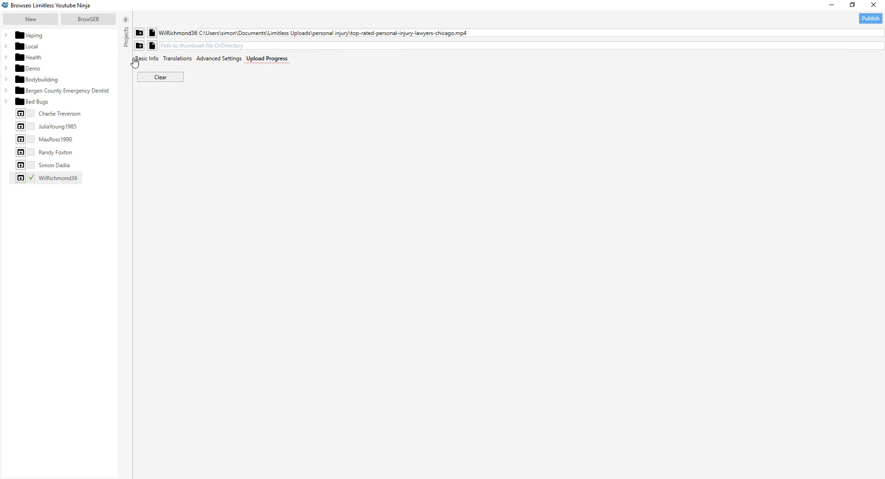
pyautogui.click(135, 60)
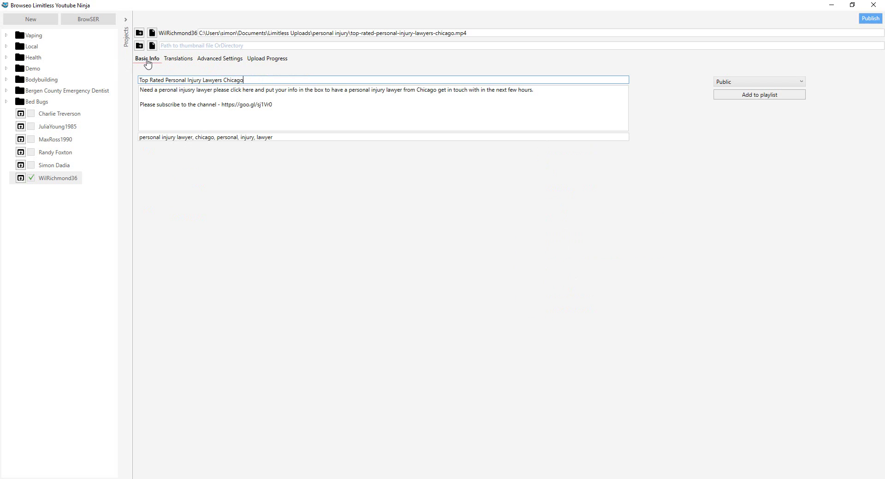
pyautogui.click(871, 19)
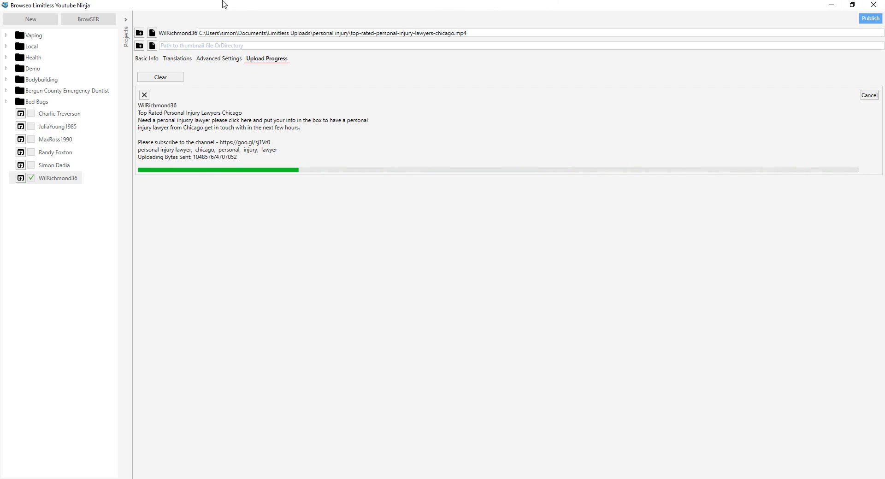
pyautogui.click(144, 58)
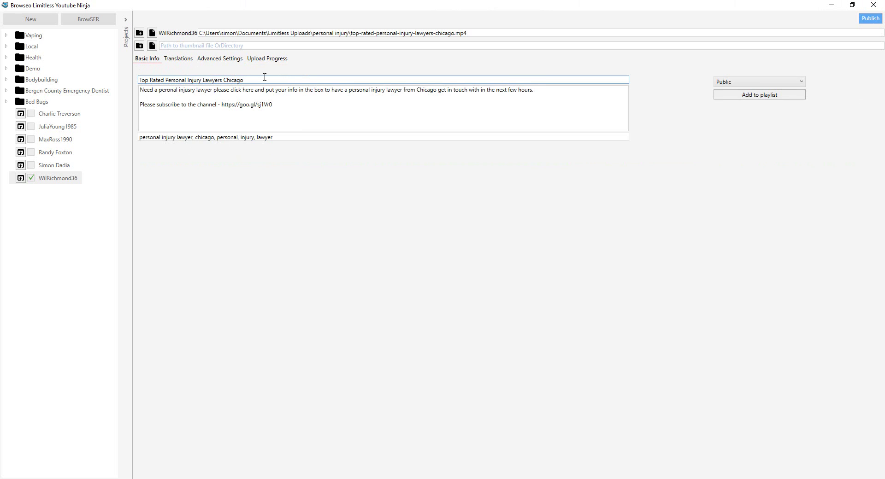
pyautogui.click(294, 89)
pyautogui.click(265, 61)
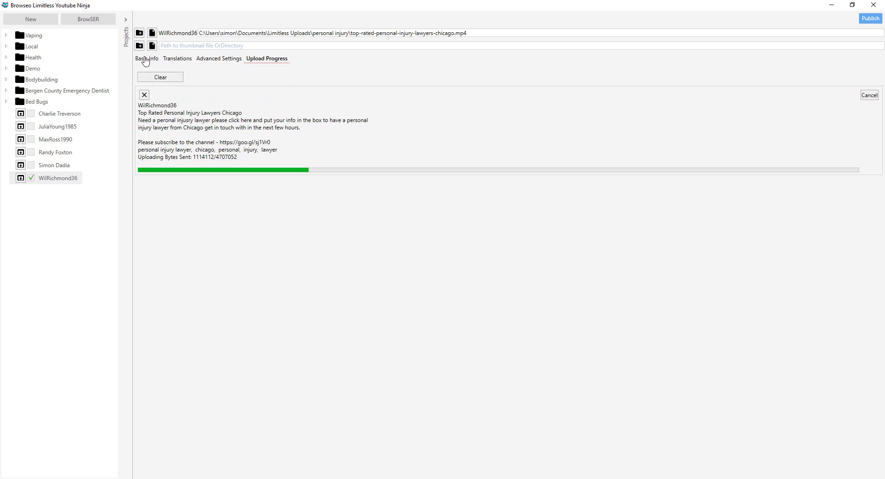
# - Review the title, description and tags under Basic Info, highlighting parts of the text
pyautogui.click(146, 59)
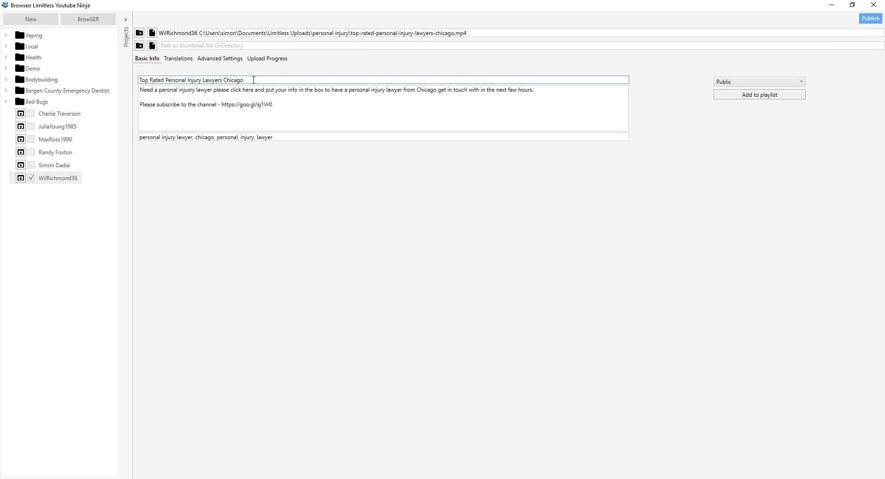
pyautogui.moveTo(233, 90); pyautogui.dragTo(210, 90)
pyautogui.moveTo(240, 137); pyautogui.dragTo(200, 137)
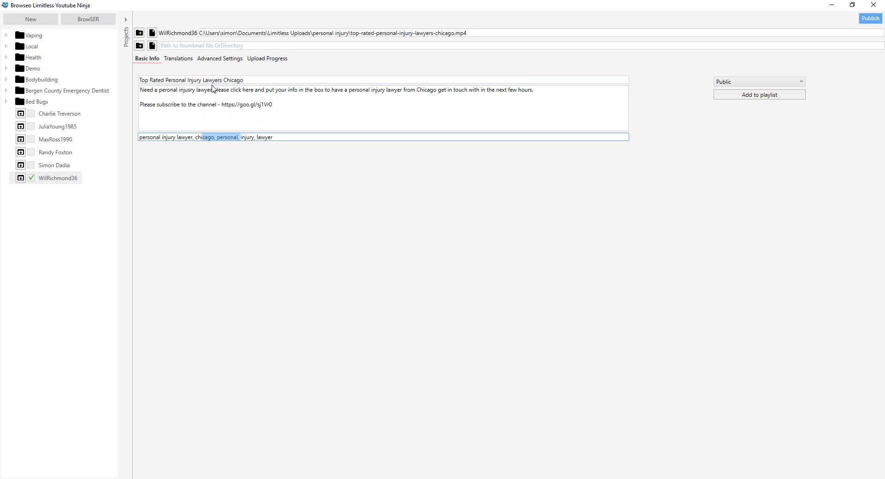
pyautogui.moveTo(215, 79); pyautogui.dragTo(174, 79)
pyautogui.click(274, 80)
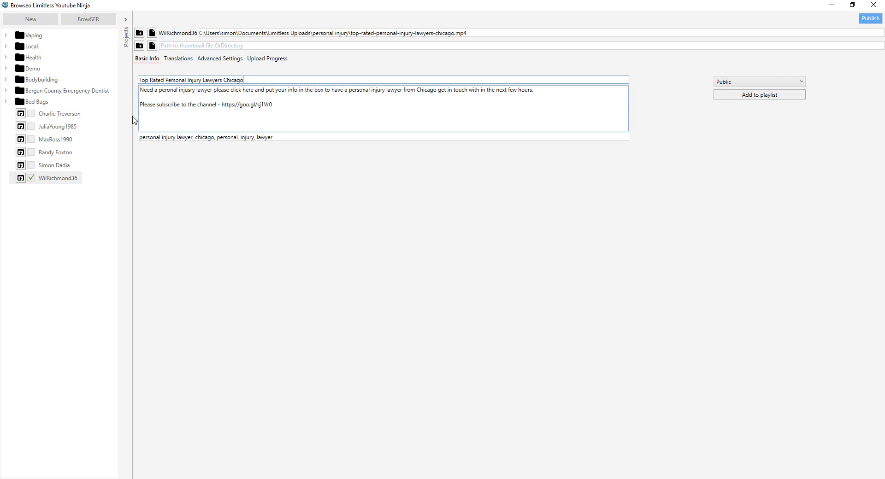
# - Tick the other Bed Bugs accounts in the project list
pyautogui.click(31, 168)
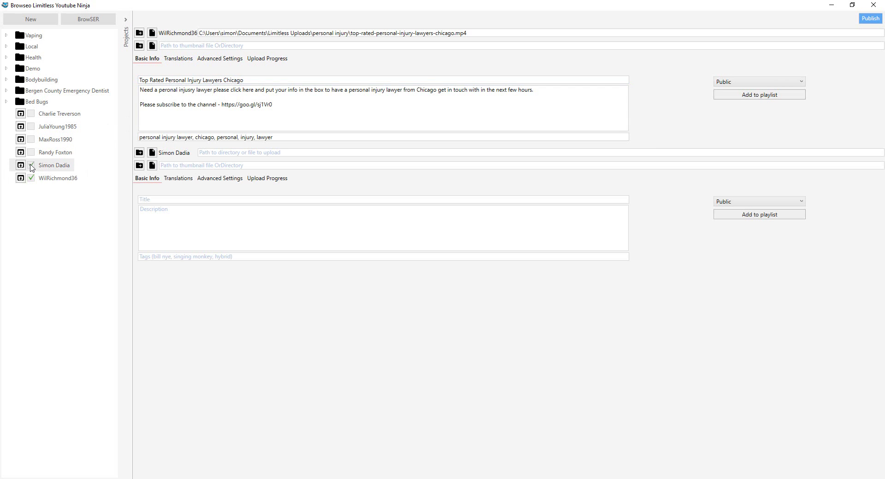
pyautogui.click(30, 154)
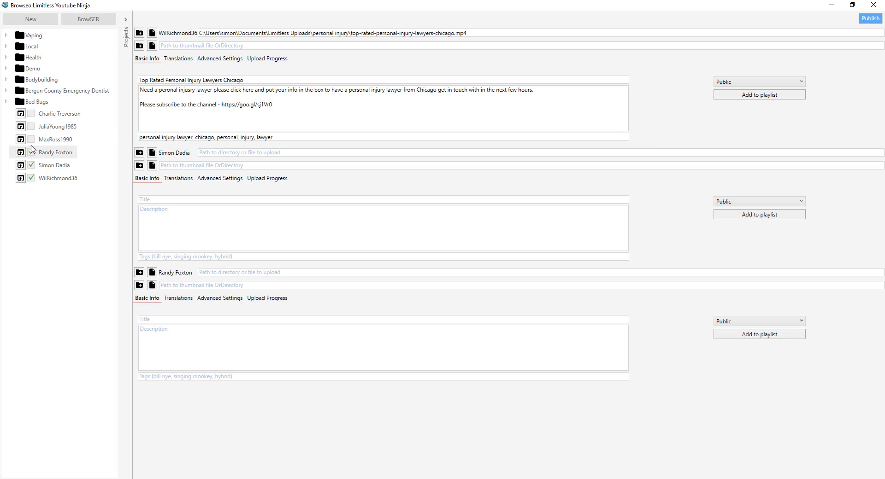
pyautogui.click(31, 139)
pyautogui.scroll(-1, 460, 219)
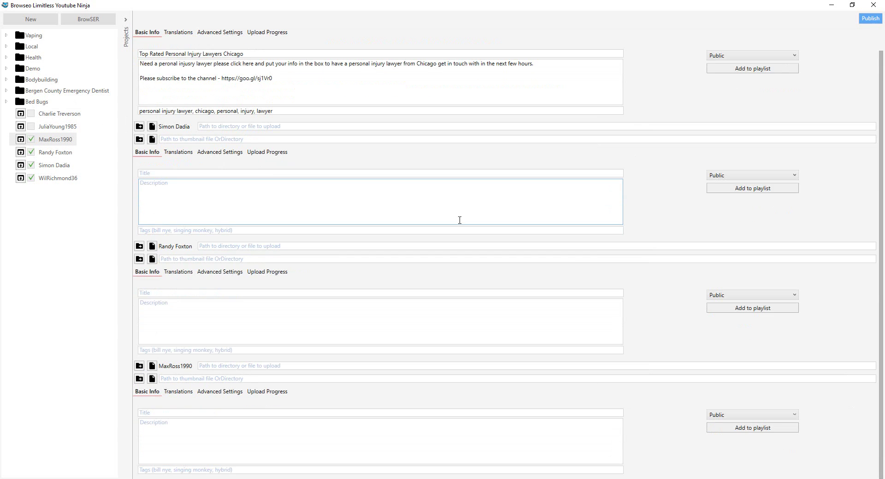
pyautogui.scroll(1, 456, 222)
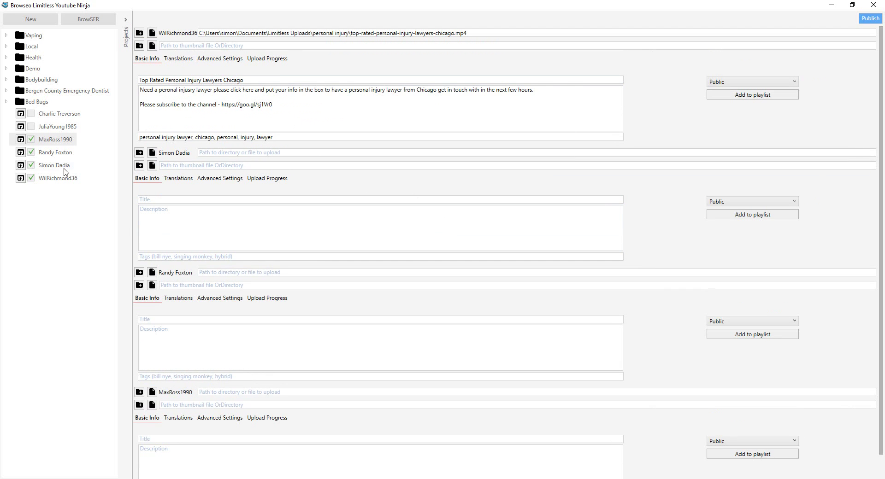
pyautogui.click(31, 127)
pyautogui.click(31, 114)
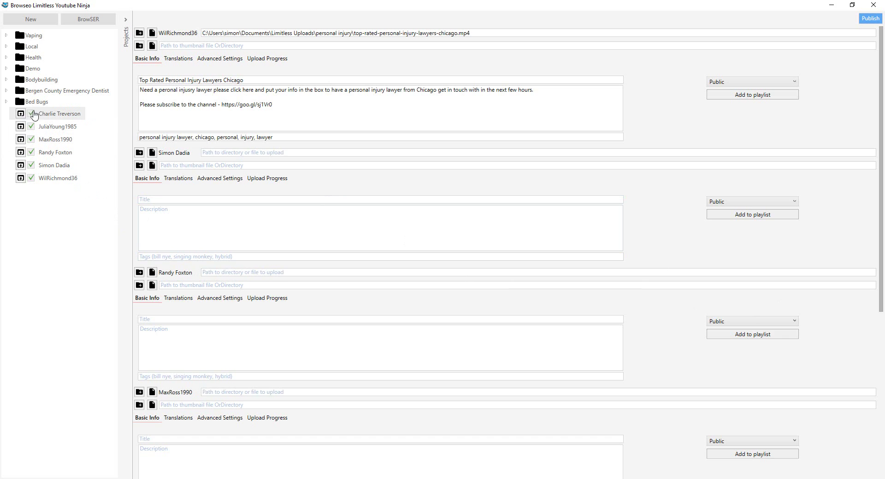
pyautogui.scroll(-10, 458, 229)
pyautogui.scroll(5, 458, 229)
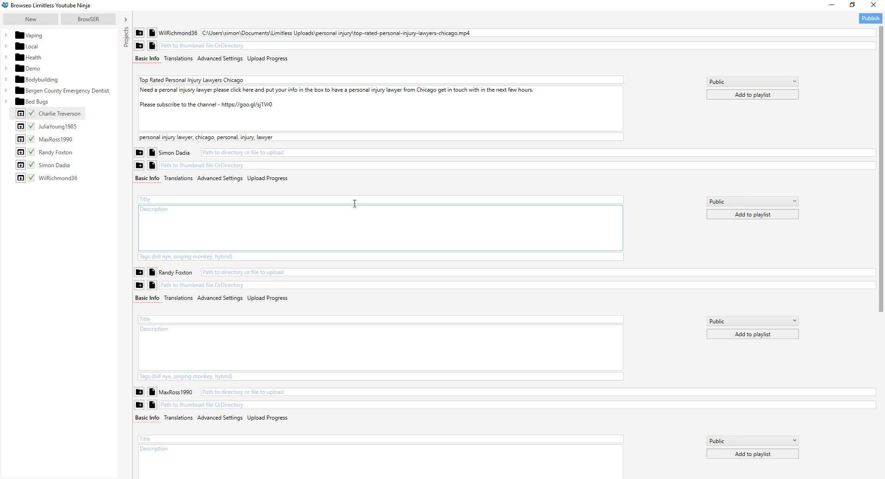
# - Untick those accounts again and view the finished upload with its youtu.be link
pyautogui.click(31, 114)
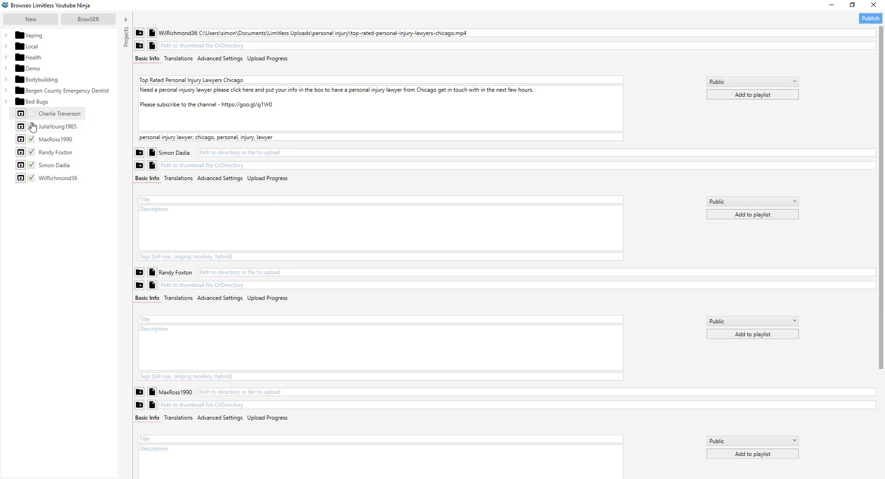
pyautogui.click(31, 126)
pyautogui.click(31, 139)
pyautogui.click(31, 152)
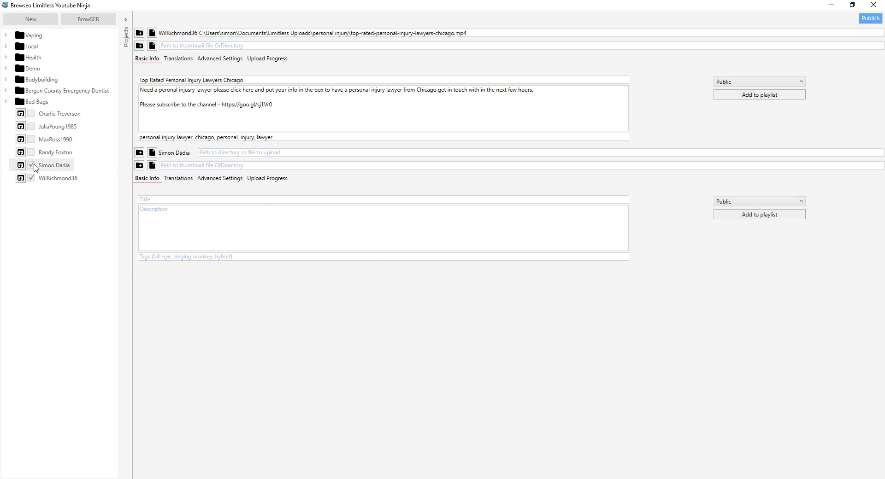
pyautogui.click(32, 165)
pyautogui.click(272, 59)
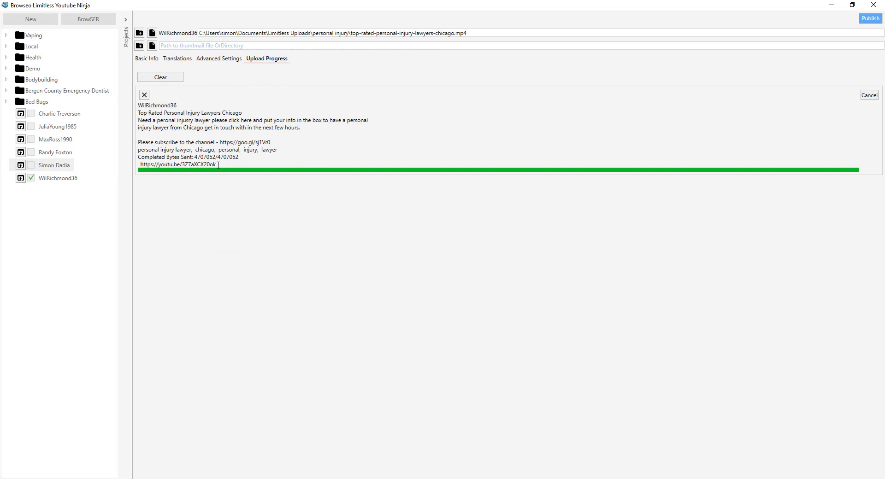
# - Copy the video's youtu.be link and load it in the built-in browser
pyautogui.moveTo(218, 165); pyautogui.dragTo(138, 171)
pyautogui.rightClick(149, 165)
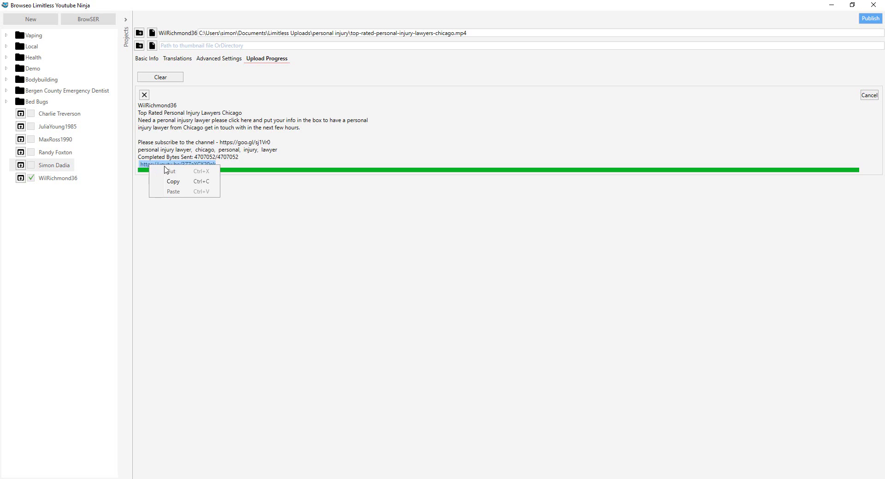
pyautogui.click(174, 181)
pyautogui.click(88, 19)
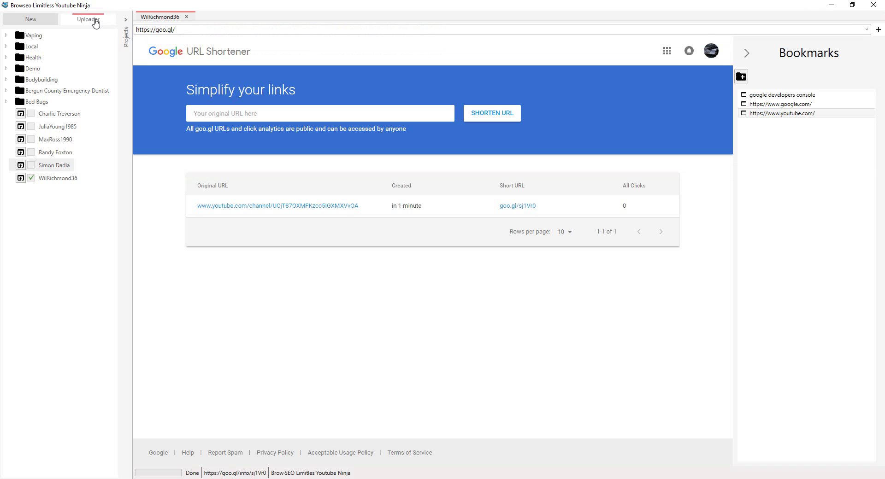
pyautogui.click(185, 29)
pyautogui.hotkey('ctrl', 'v')
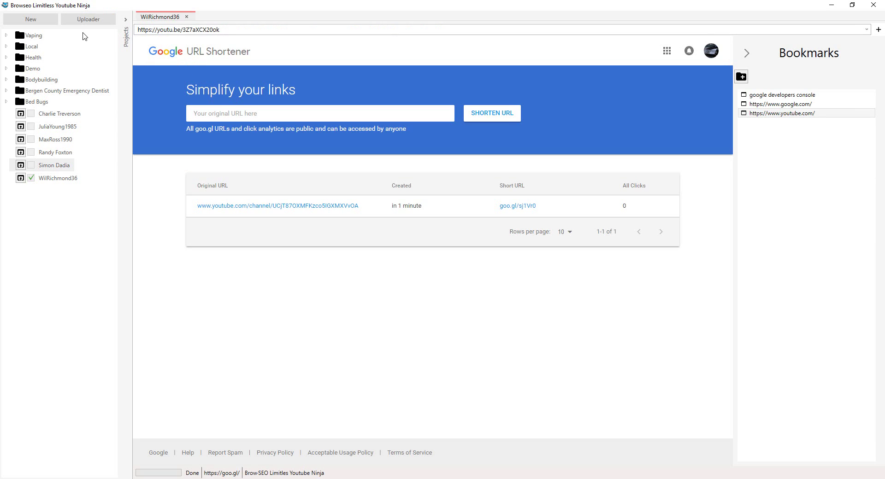
pyautogui.press('Return')
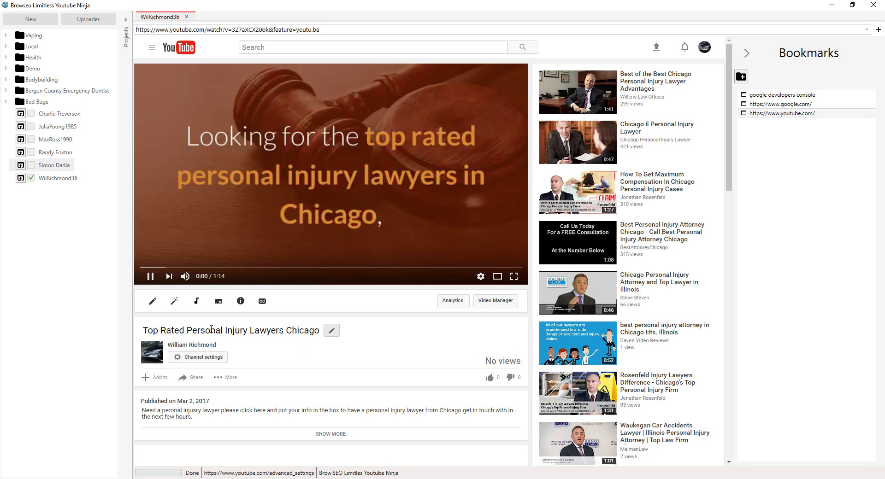
# - Pause the video on its YouTube page and dismiss the two chat notifications
pyautogui.click(169, 329)
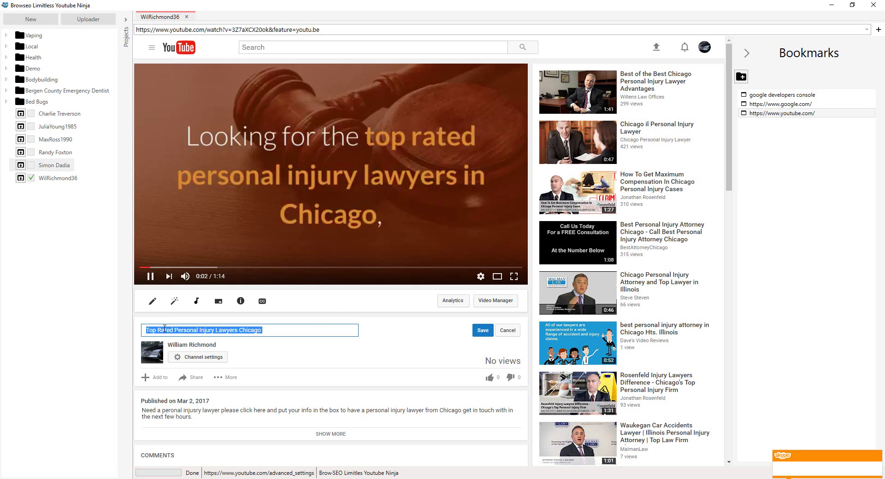
pyautogui.click(150, 276)
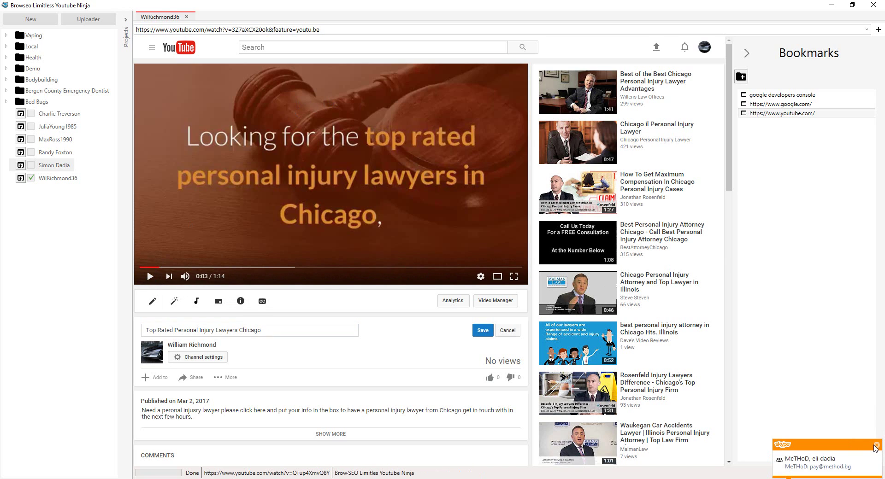
pyautogui.click(876, 446)
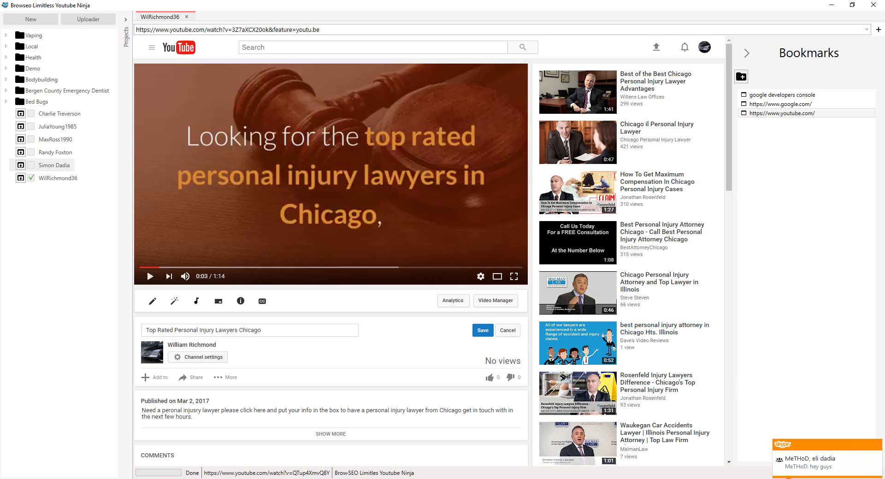
pyautogui.click(876, 445)
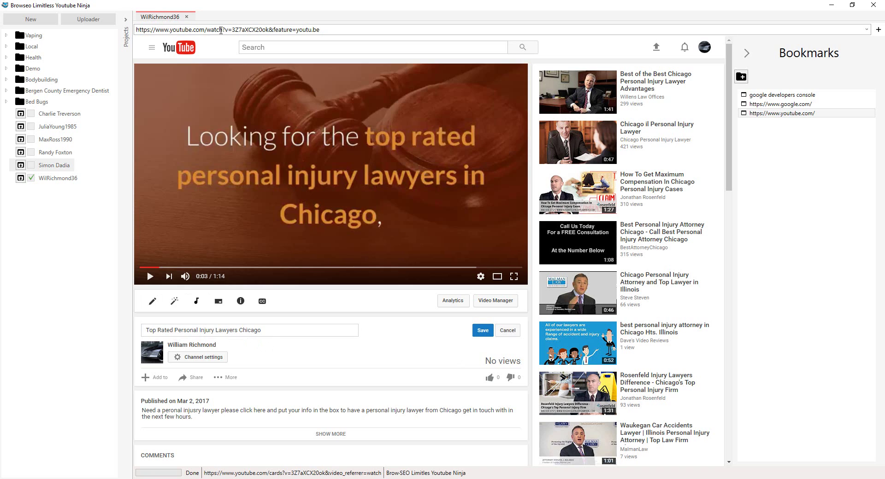
pyautogui.click(267, 28)
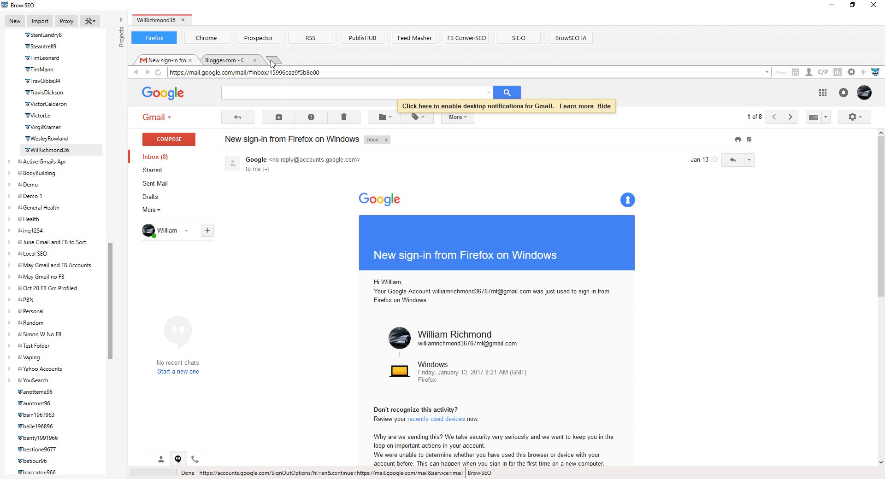
# - Search Google in a new tab for the title Top Rated Personal Injury Lawyers Chicago
pyautogui.click(274, 61)
pyautogui.click(253, 73)
pyautogui.write('g')
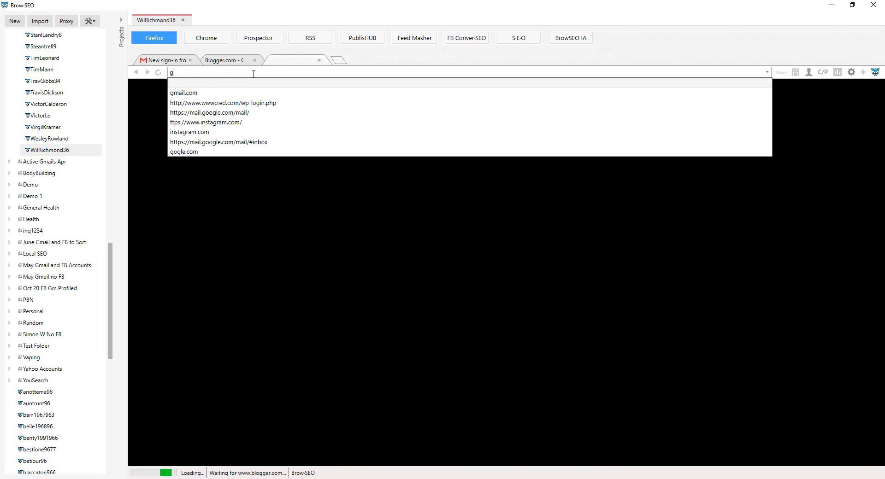
pyautogui.write('oglel')
pyautogui.press('BackSpace')
pyautogui.press('BackSpace')
pyautogui.press('BackSpace')
pyautogui.press('BackSpace')
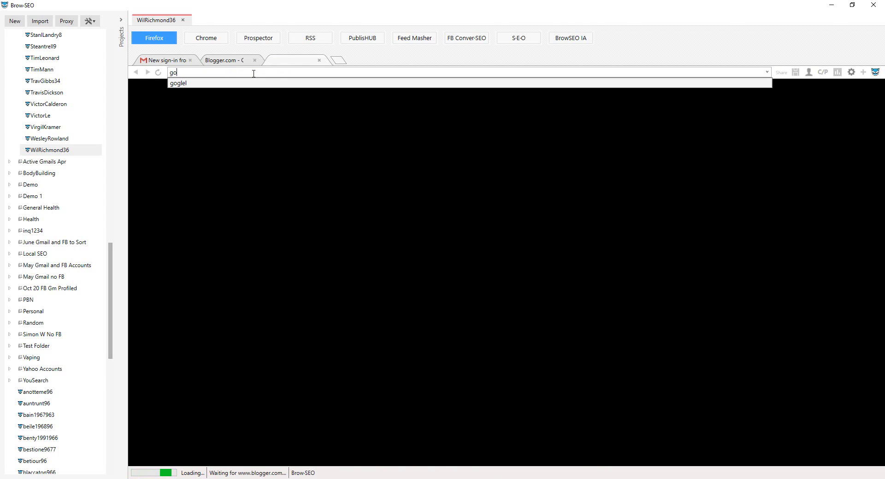
pyautogui.hotkey('ctrl', 'a')
pyautogui.hotkey('ctrl', 'v')
pyautogui.press('Return')
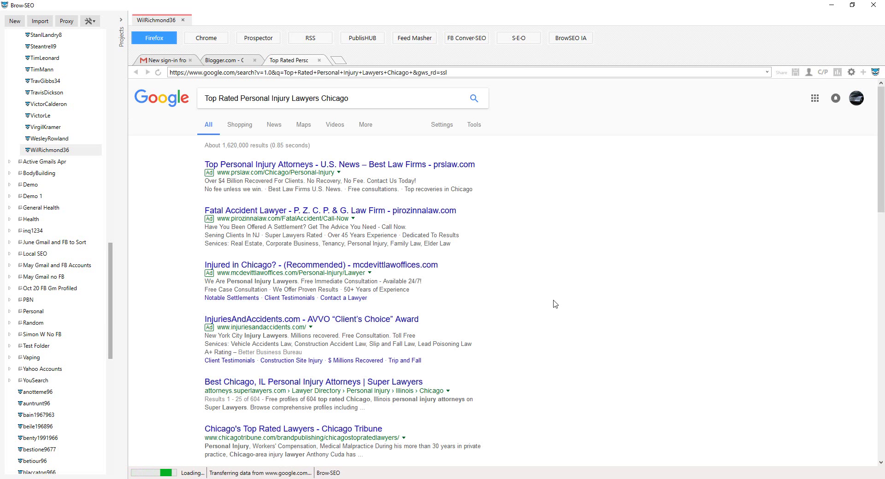
# - Switch the results to Videos, where the new upload ranks first
pyautogui.scroll(-12, 306, 313)
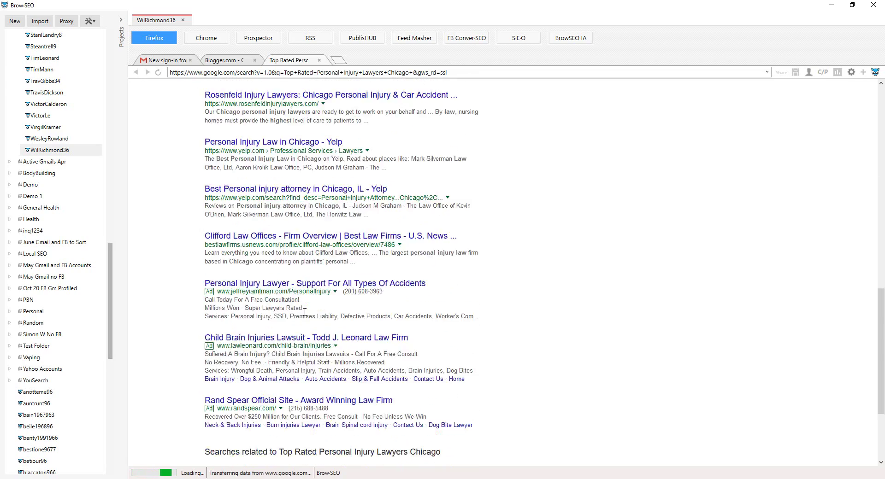
pyautogui.scroll(-3, 305, 313)
pyautogui.scroll(15, 226, 101)
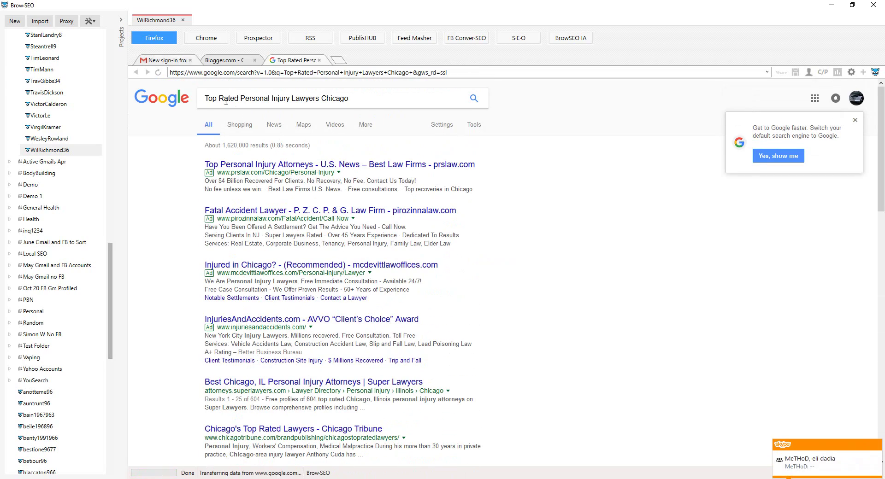
pyautogui.click(335, 124)
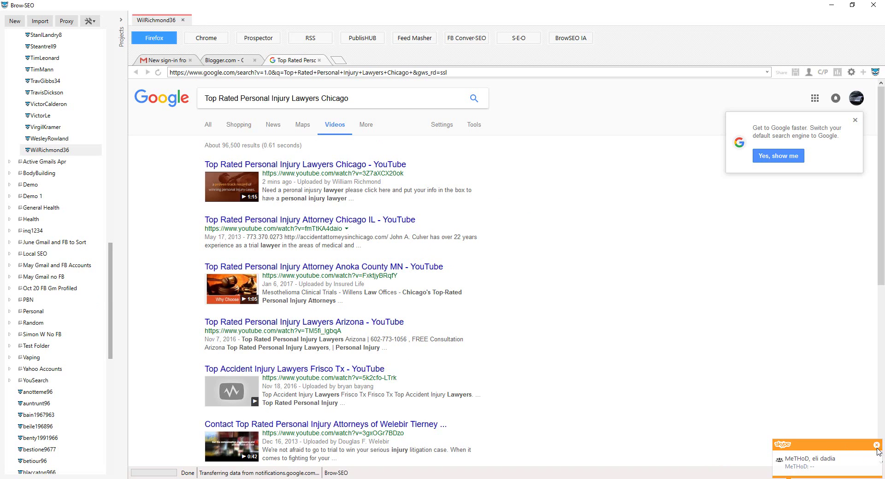
pyautogui.click(876, 446)
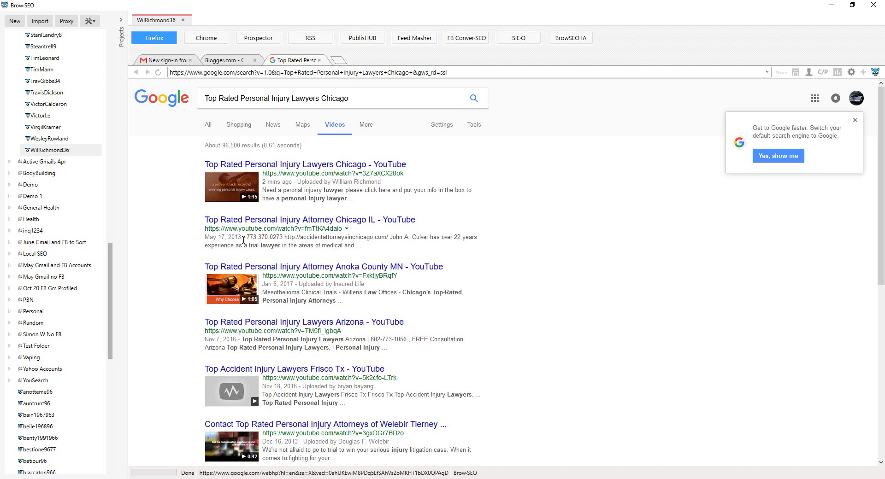
pyautogui.moveTo(190, 223); pyautogui.dragTo(166, 224)
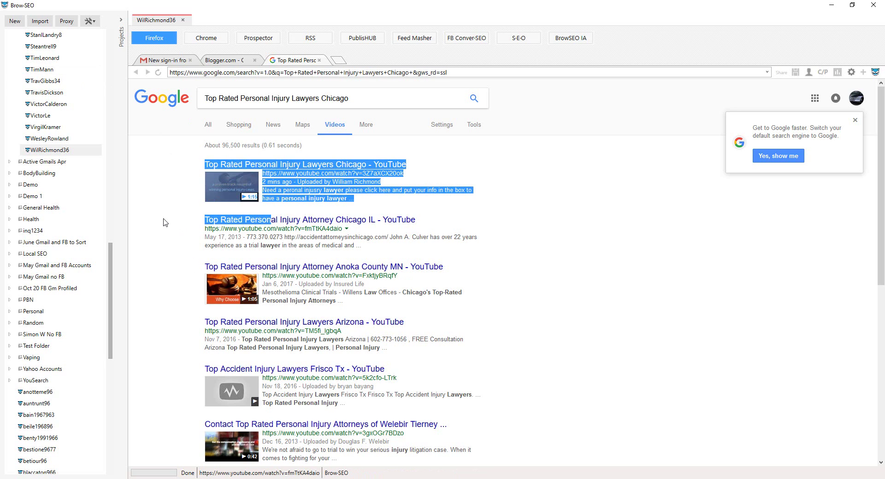
pyautogui.click(158, 196)
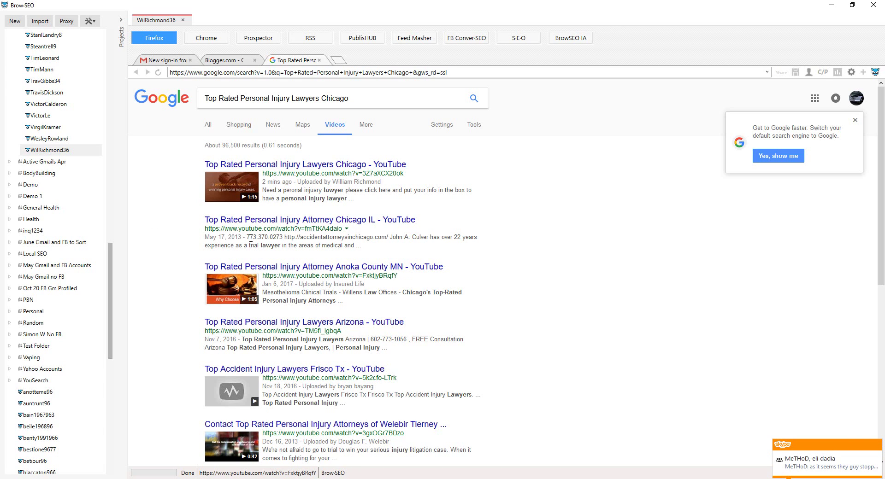
pyautogui.click(878, 445)
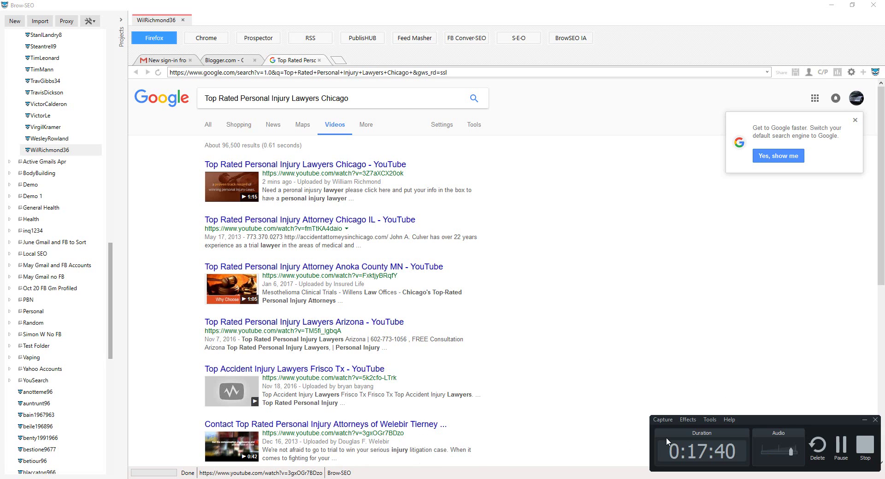
pyautogui.click(839, 446)
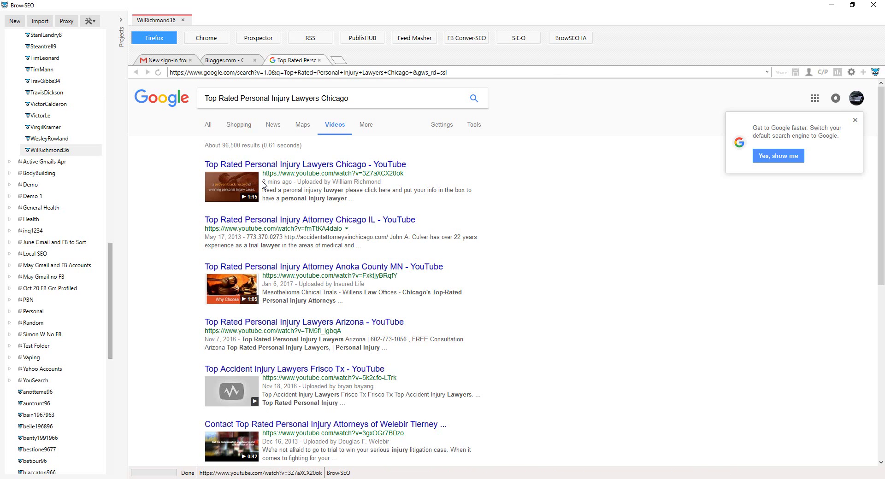
pyautogui.moveTo(264, 181); pyautogui.dragTo(290, 182)
# - Switch back to All results and page through Next to page 4
pyautogui.click(209, 131)
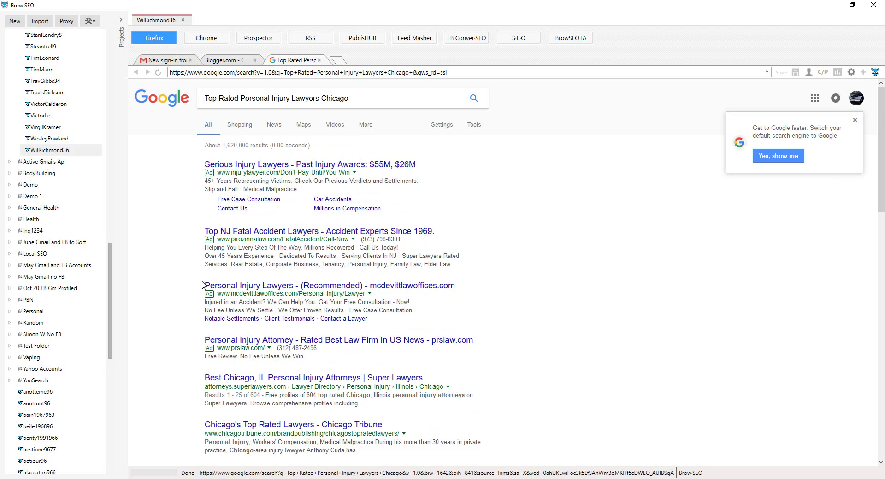
pyautogui.scroll(-5, 236, 300)
pyautogui.scroll(-6, 236, 300)
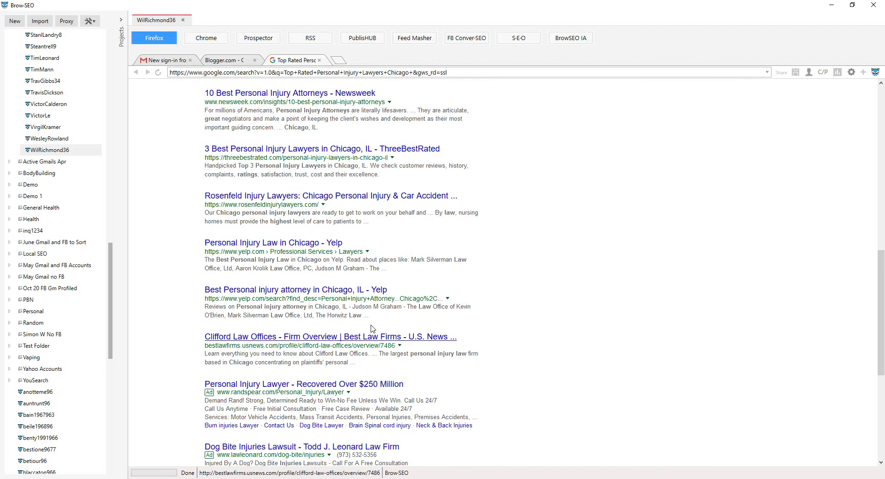
pyautogui.scroll(-5, 317, 262)
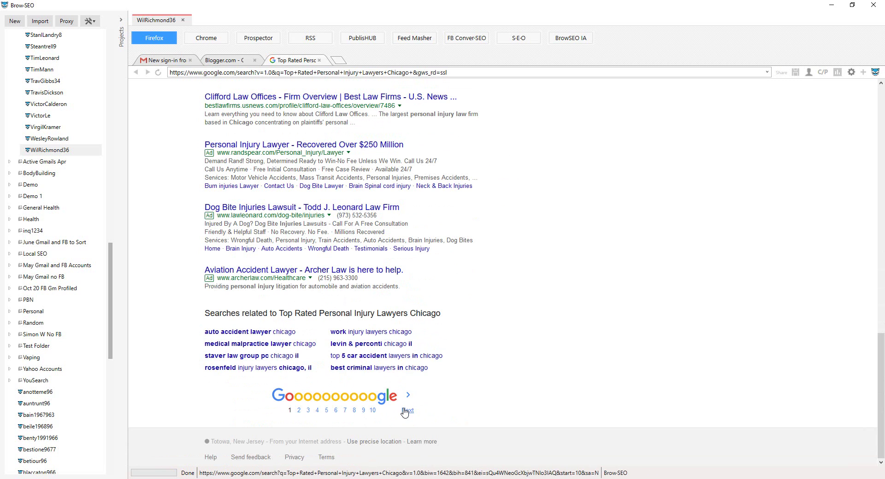
pyautogui.click(406, 402)
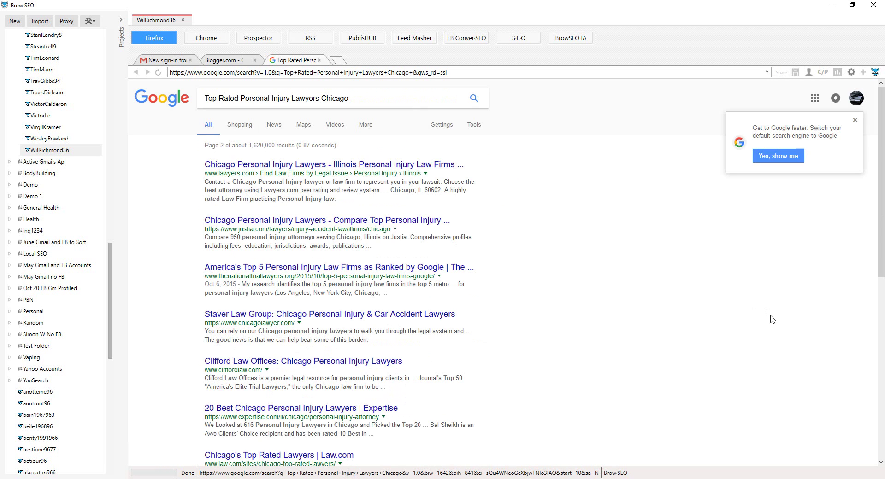
pyautogui.scroll(-10, 730, 308)
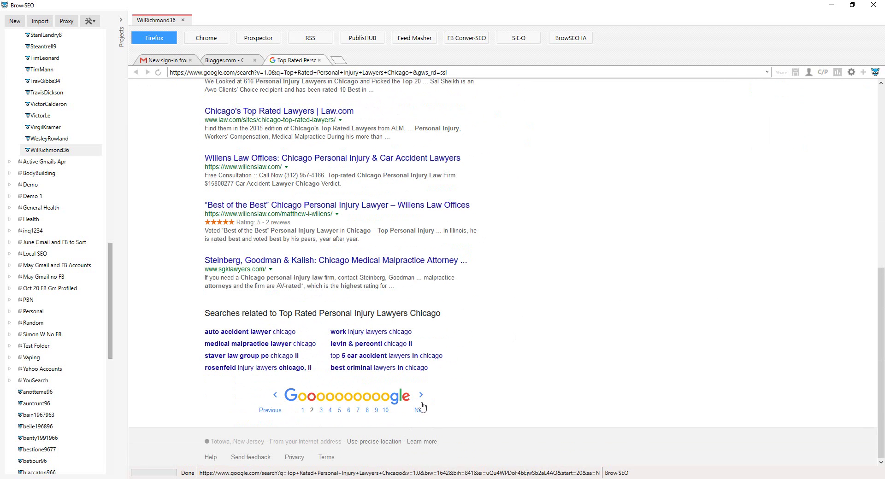
pyautogui.click(419, 405)
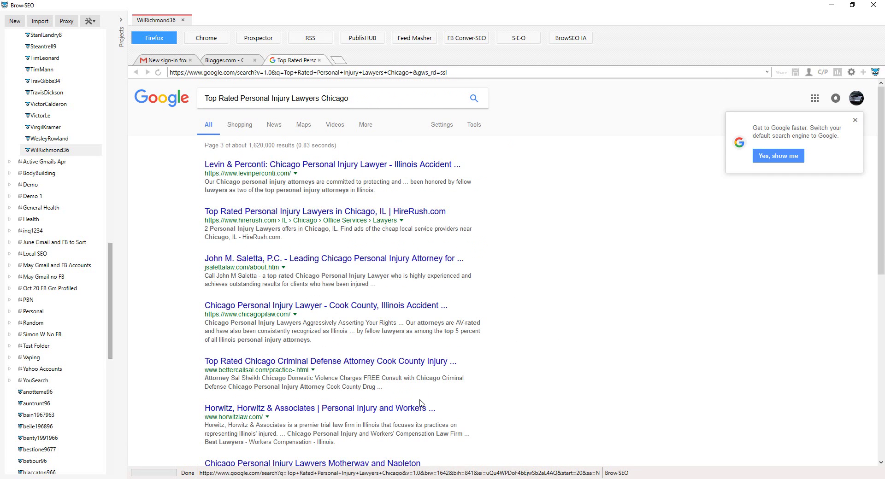
pyautogui.scroll(-10, 397, 318)
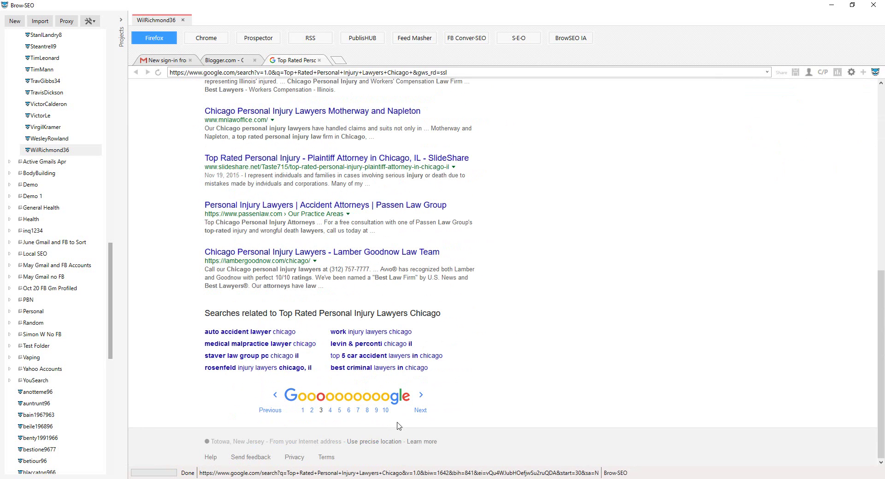
pyautogui.click(420, 408)
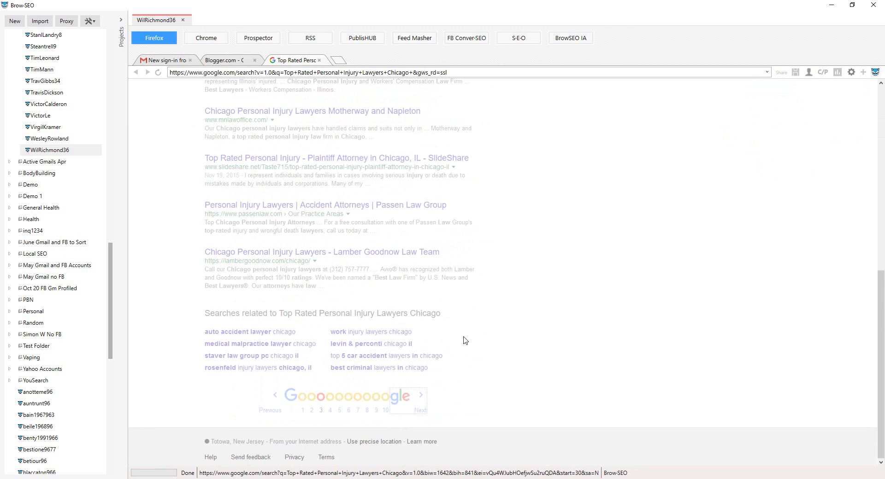
pyautogui.scroll(-2, 445, 287)
pyautogui.scroll(-5, 445, 287)
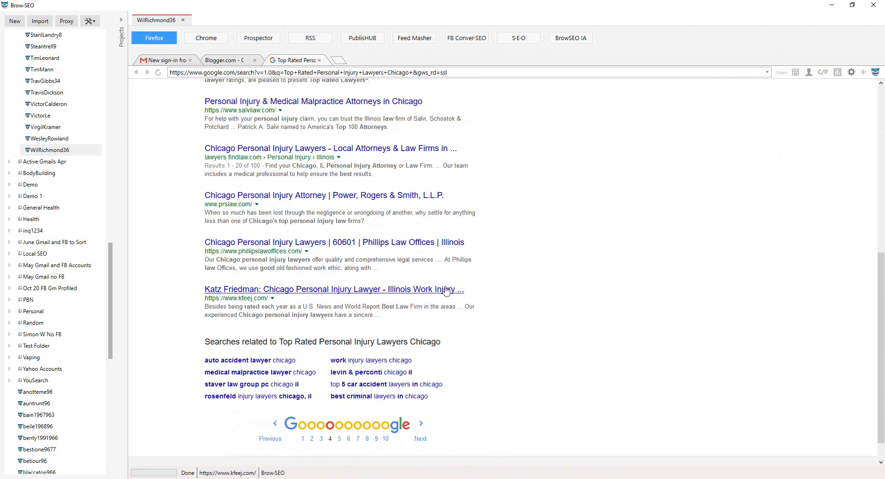
pyautogui.scroll(7, 447, 286)
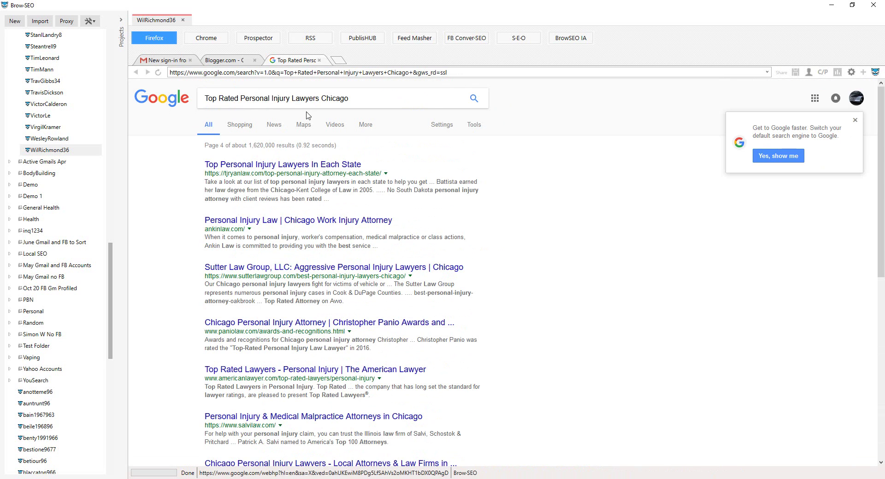
# - Return to Google's Videos results and scroll through them, confirming the new upload still ranks first
pyautogui.click(336, 125)
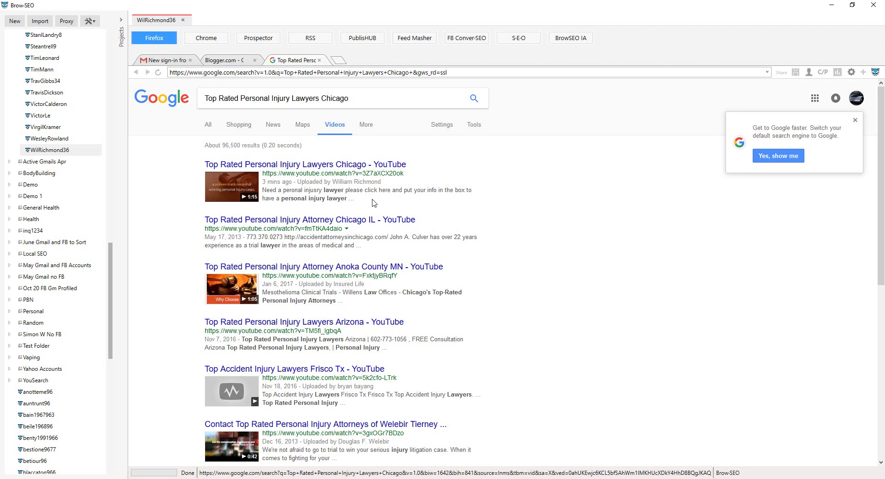
pyautogui.scroll(-2, 371, 274)
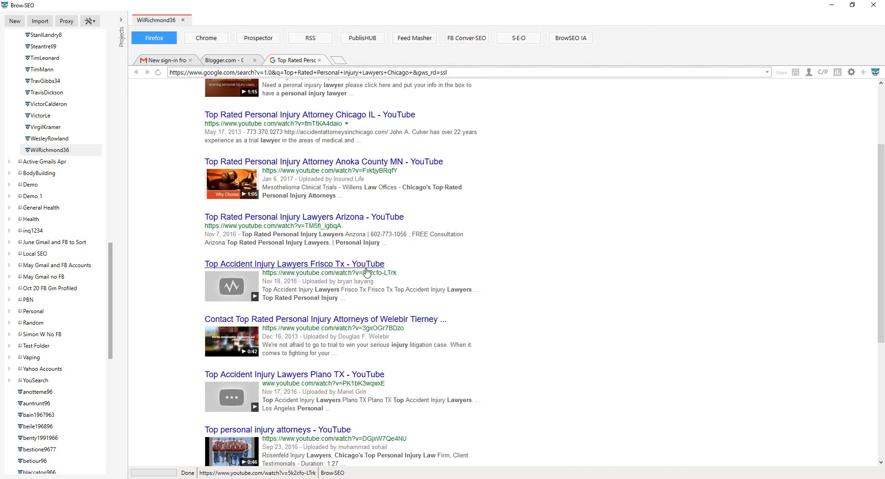
pyautogui.scroll(-1, 369, 270)
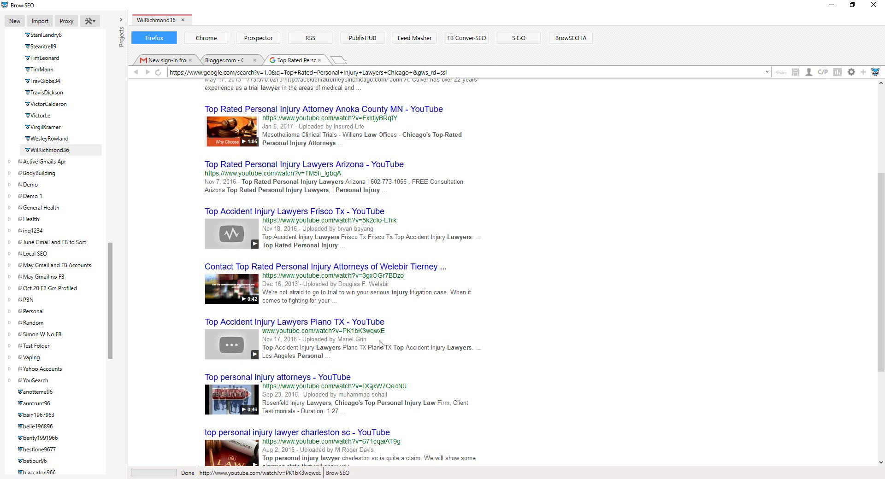
pyautogui.scroll(-1, 379, 346)
pyautogui.scroll(-2, 410, 372)
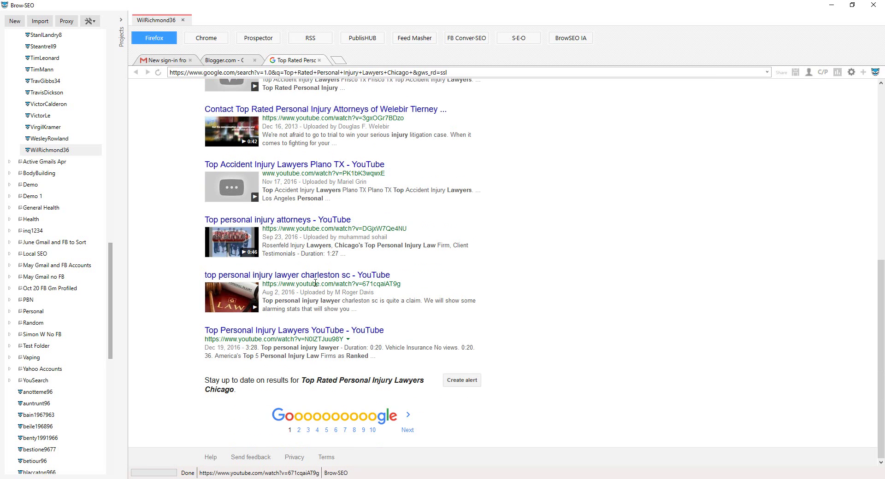
pyautogui.scroll(6, 377, 264)
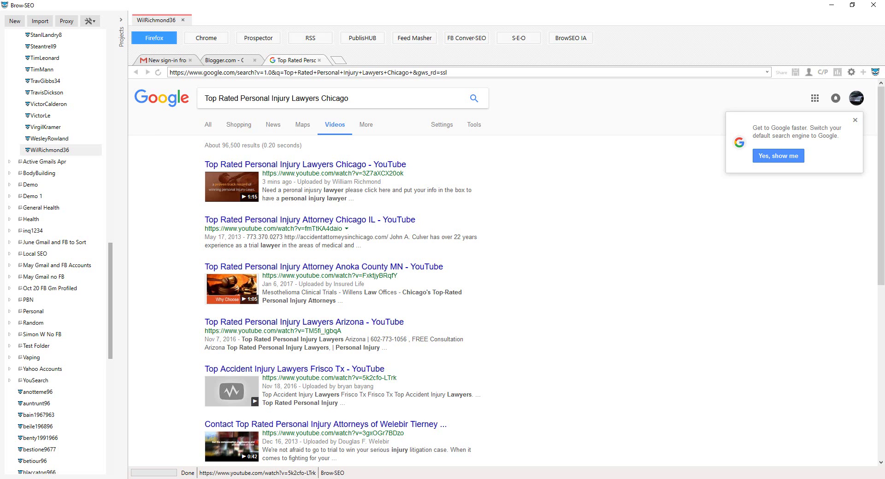
# - Bring up the Top Rated Personal Injury Lawyers Chicago watch page, published Mar 2, 2017
pyautogui.click(308, 476)
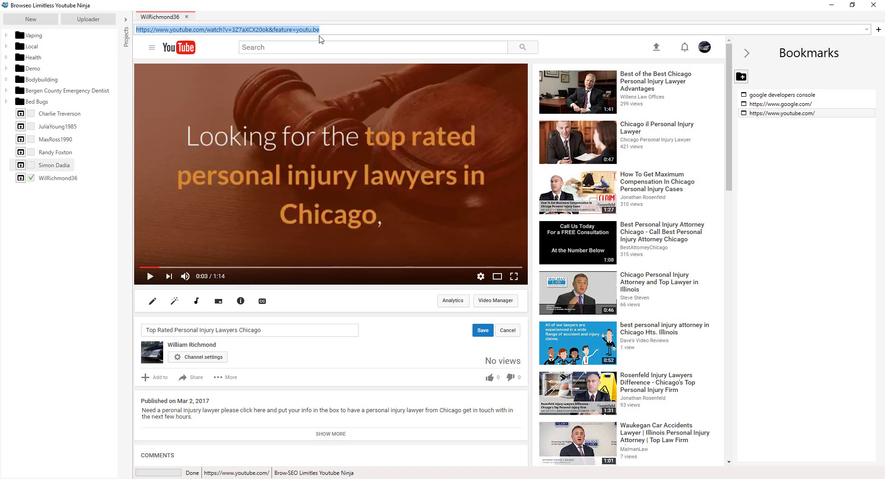
pyautogui.hotkey('alt', 'Tab')
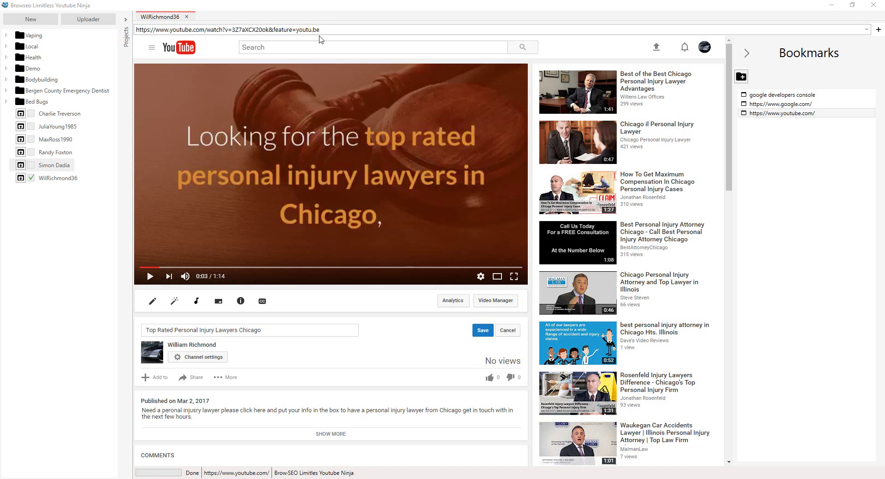
pyautogui.hotkey('alt', 'Tab')
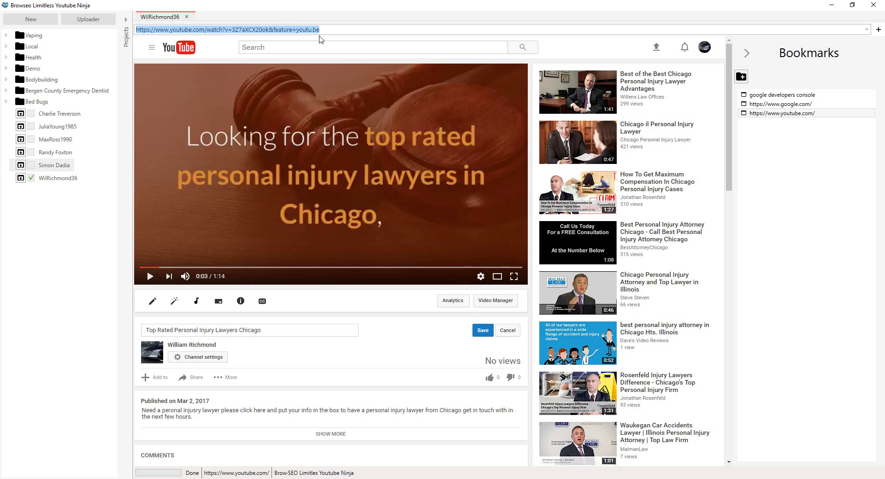